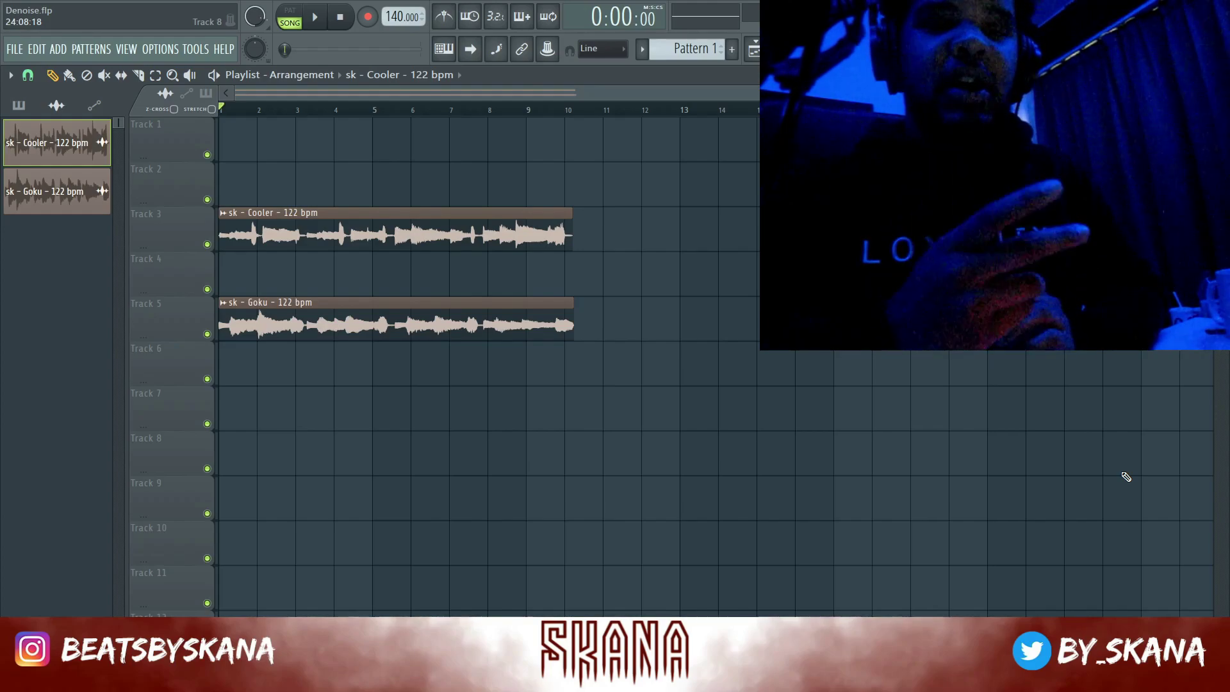
- Solo Track 3's 'sk - Cooler - 122 bpm' vocal and play it back alone
{"action": "scroll", "coordinate": [601, 207], "scroll_direction": "up", "scroll_amount": 3}
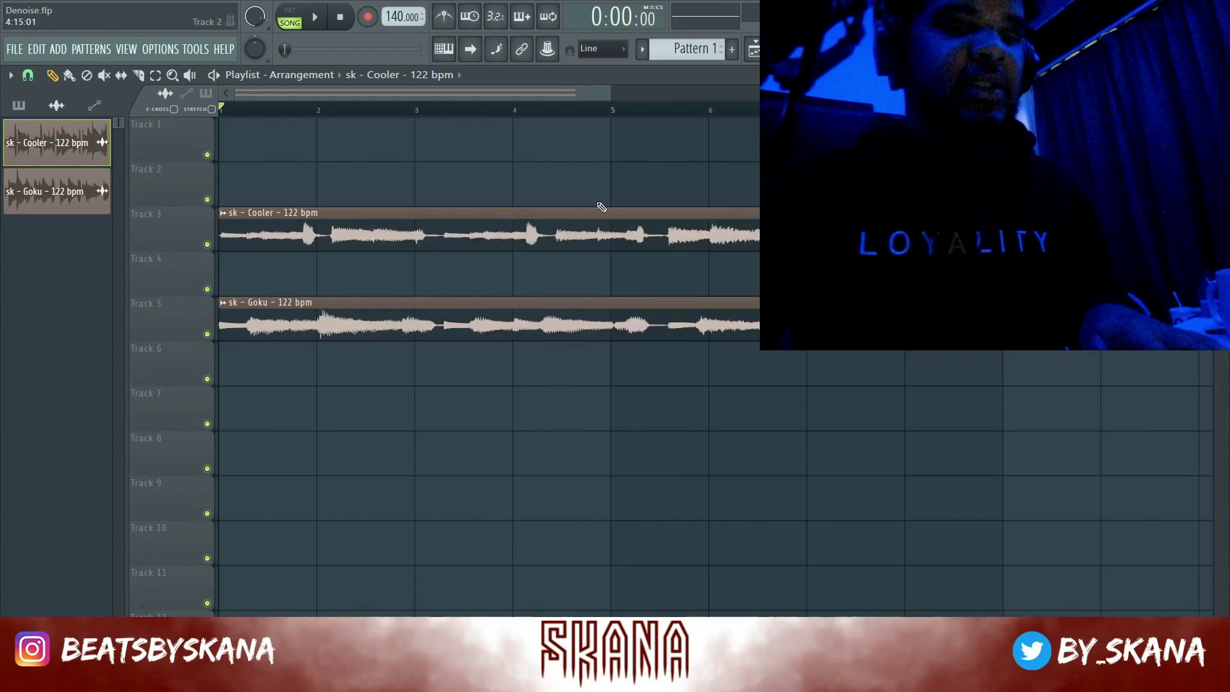
{"action": "right_click", "coordinate": [208, 246]}
{"action": "key", "text": "space"}
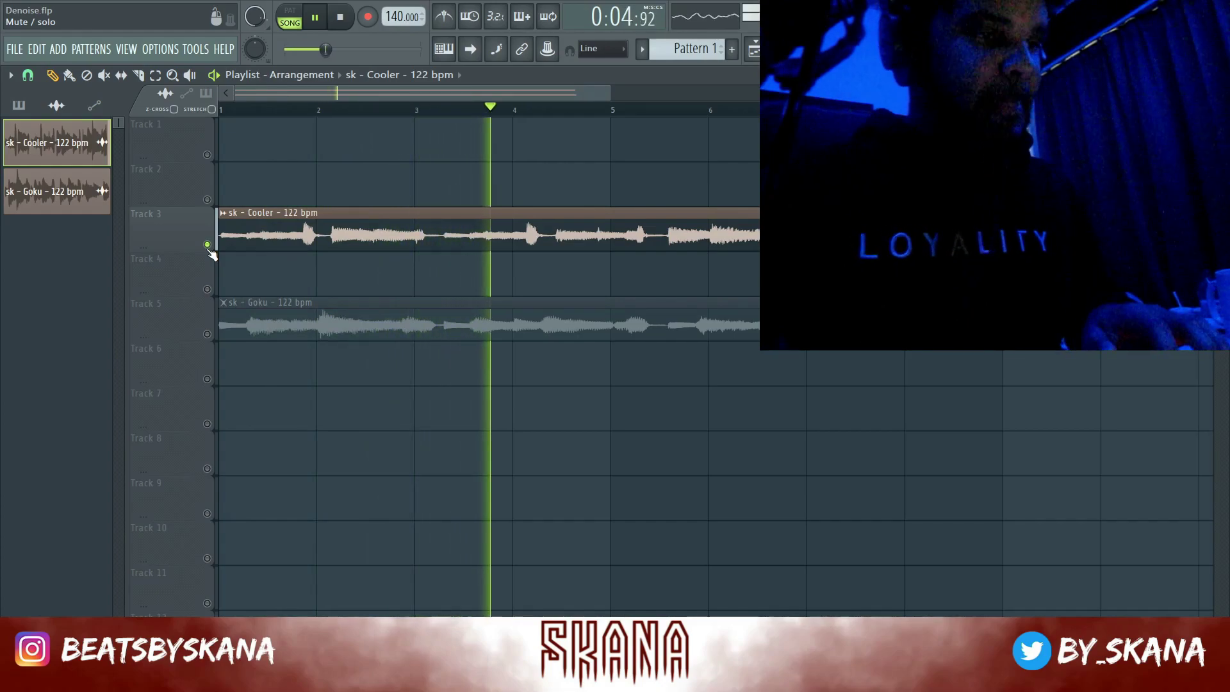
- Audition the Goku vocal on Track 5 on its own, then stop playback
{"action": "double_click", "coordinate": [552, 228]}
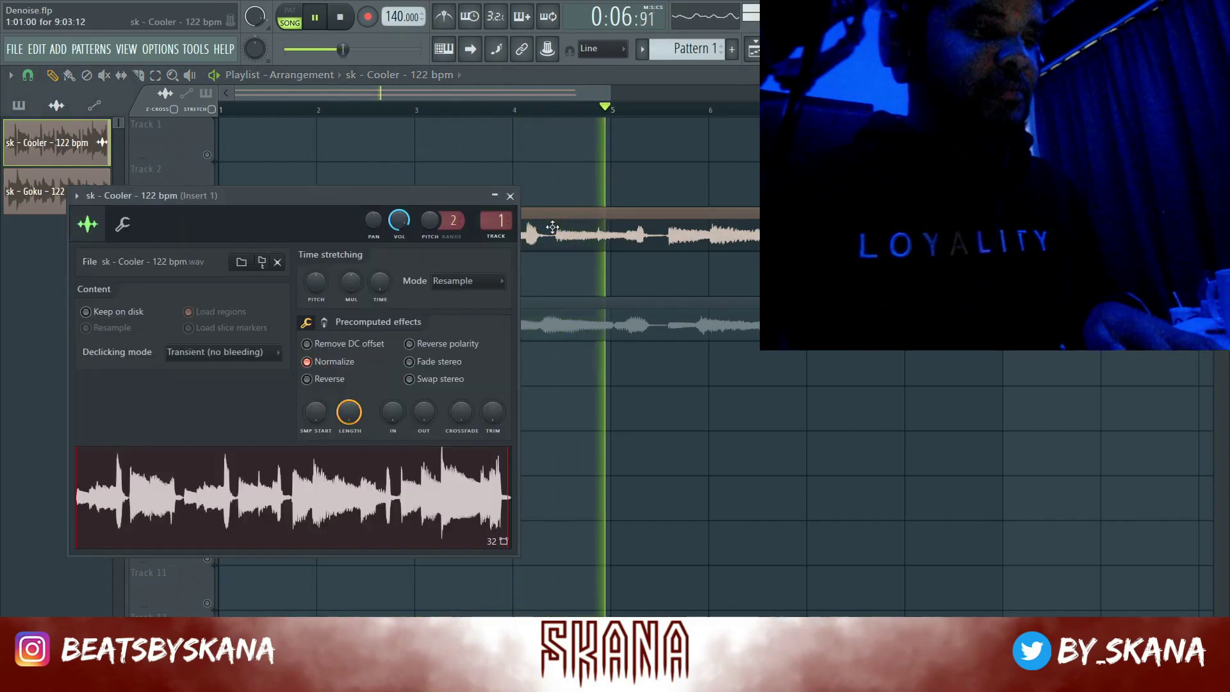
{"action": "left_click", "coordinate": [510, 195]}
{"action": "left_click", "coordinate": [213, 332]}
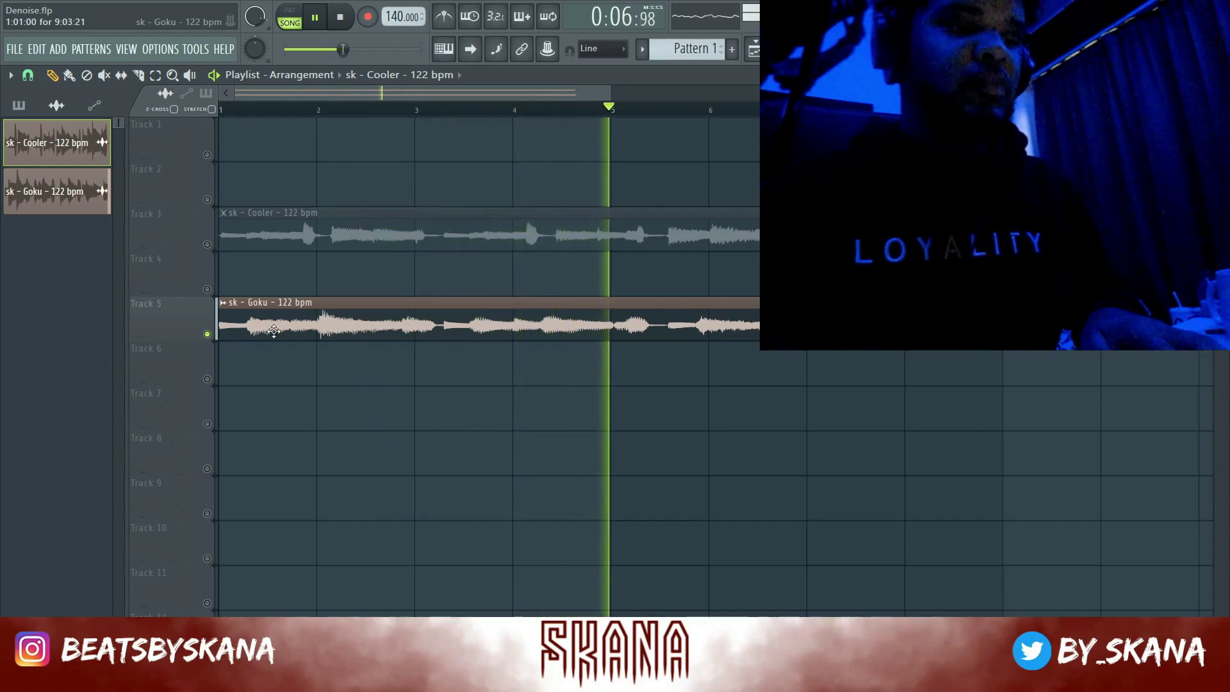
{"action": "key", "text": "space"}
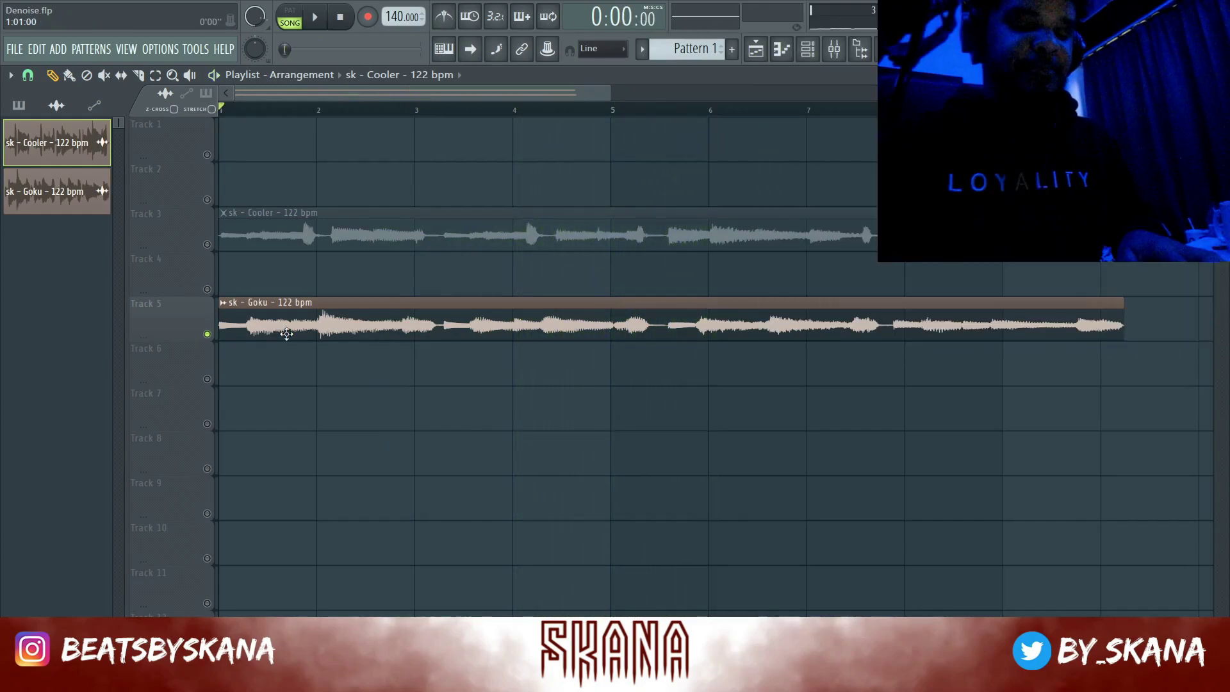
- Toggle Track 3's solo until only the Cooler vocal is soloed again
{"action": "right_click", "coordinate": [207, 244]}
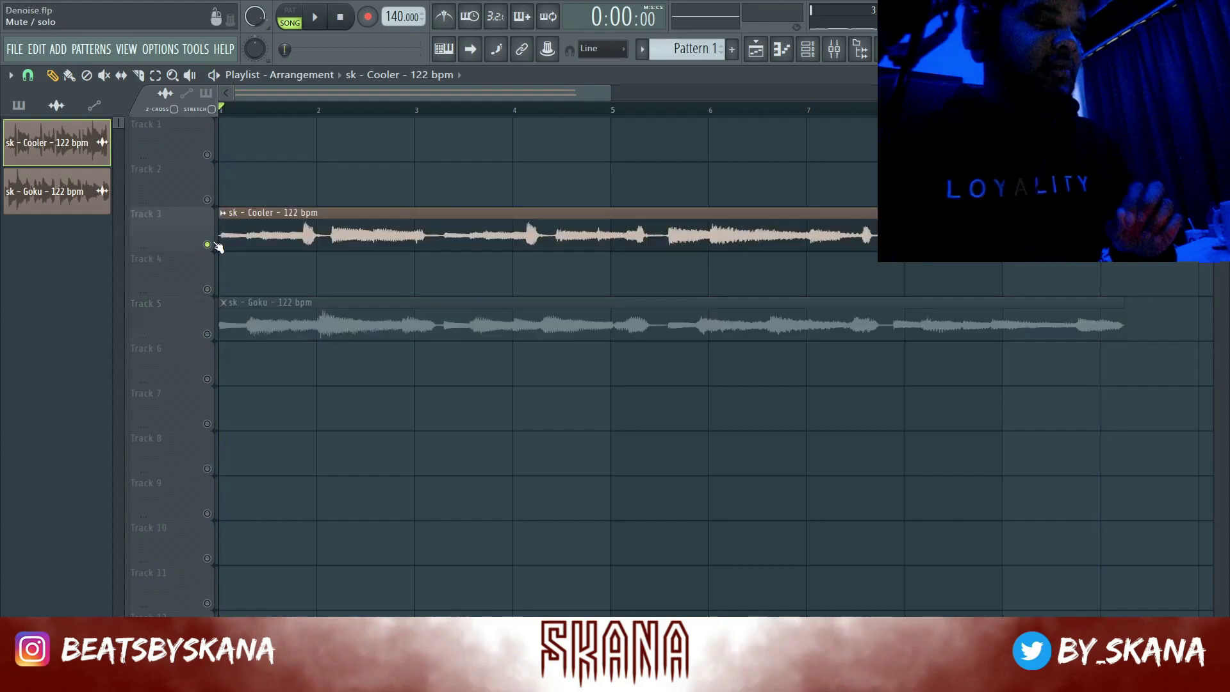
{"action": "right_click", "coordinate": [207, 244]}
{"action": "right_click", "coordinate": [207, 244]}
{"action": "right_click", "coordinate": [207, 245]}
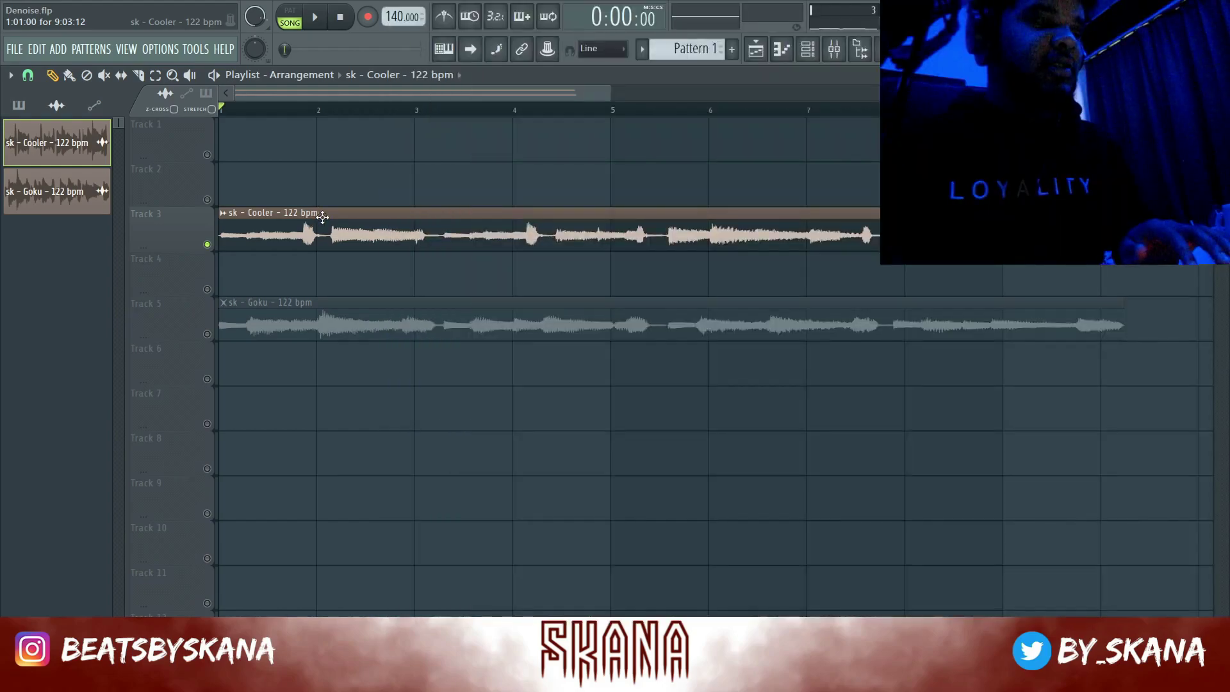
- Open the Cooler sample's channel settings and play it briefly, then stop
{"action": "double_click", "coordinate": [361, 225]}
{"action": "key", "text": "space"}
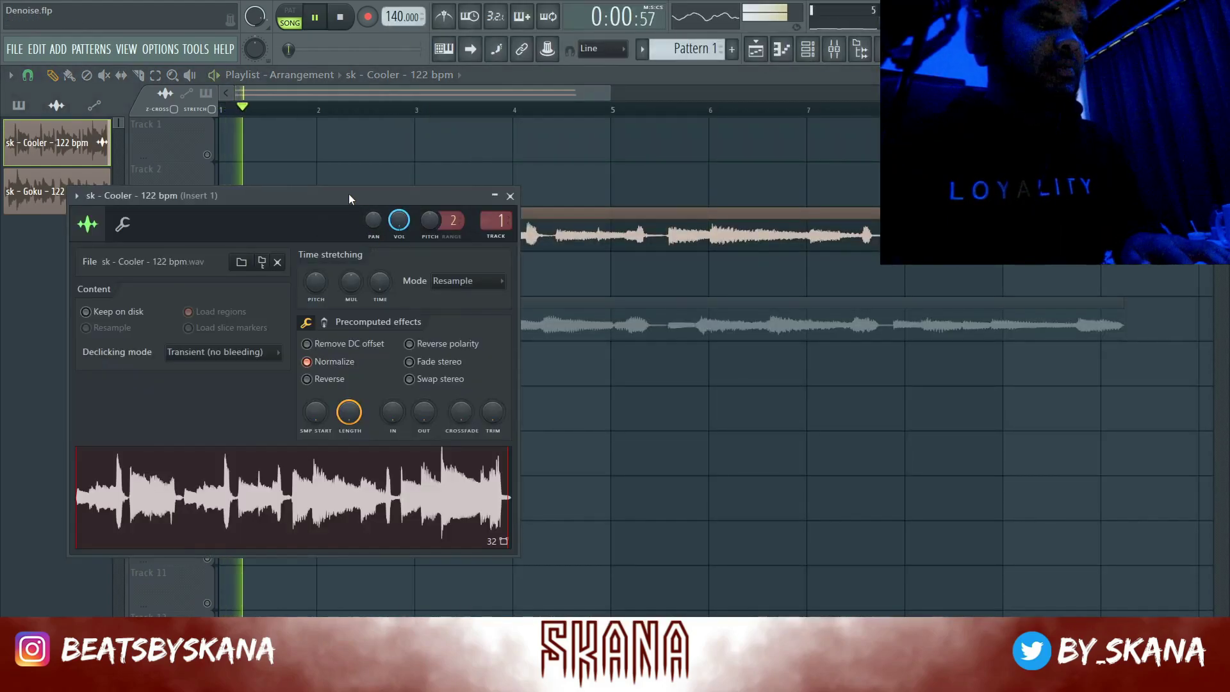
{"action": "left_click_drag", "start_coordinate": [349, 193], "coordinate": [510, 150]}
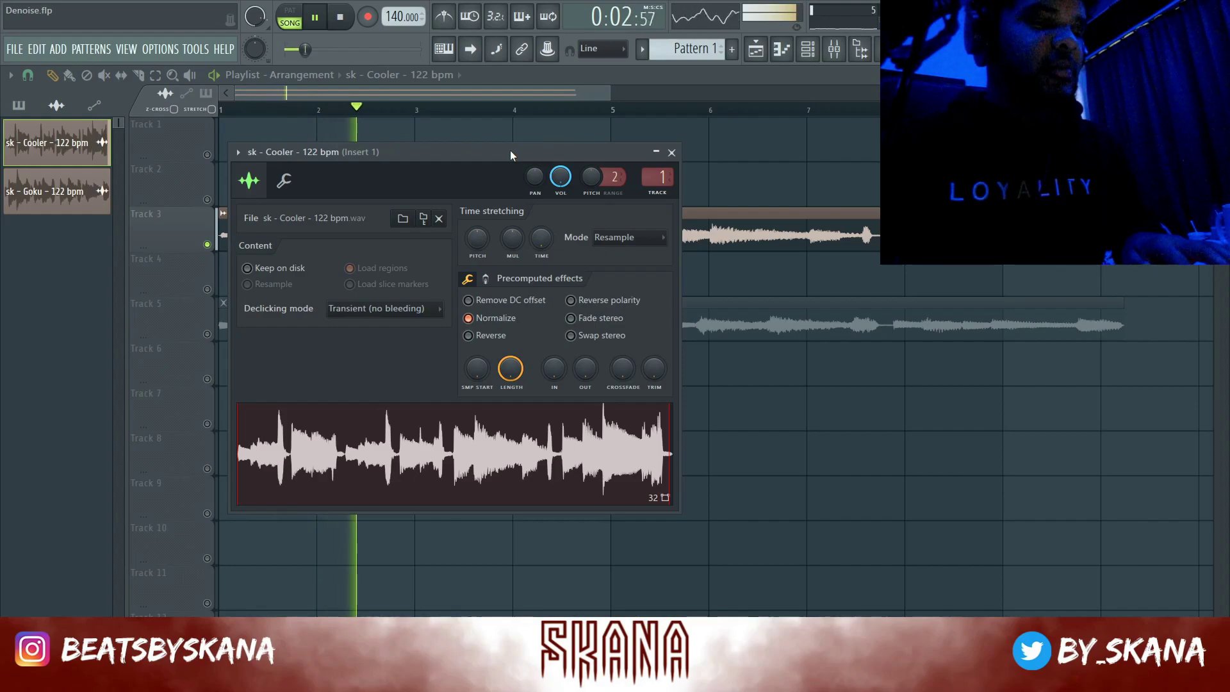
{"action": "key", "text": "space"}
{"action": "key", "text": "space"}
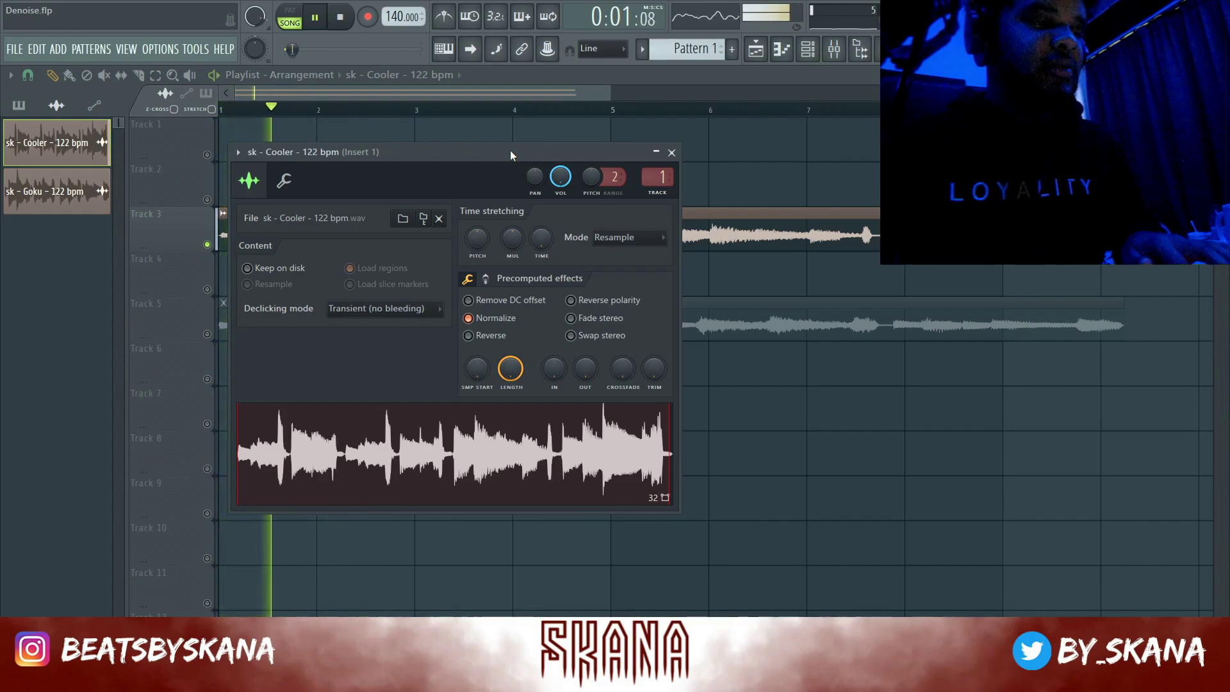
{"action": "key", "text": "space"}
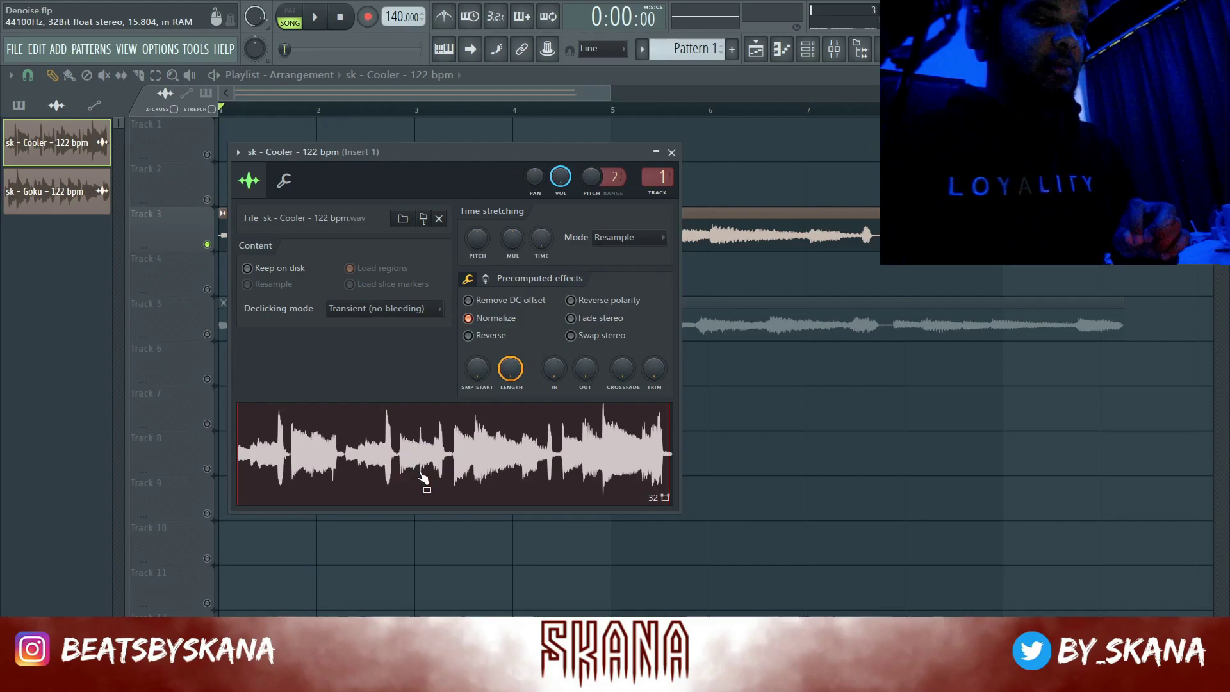
- Bring up the context menu on the Cooler waveform in the channel settings
{"action": "right_click", "coordinate": [358, 487]}
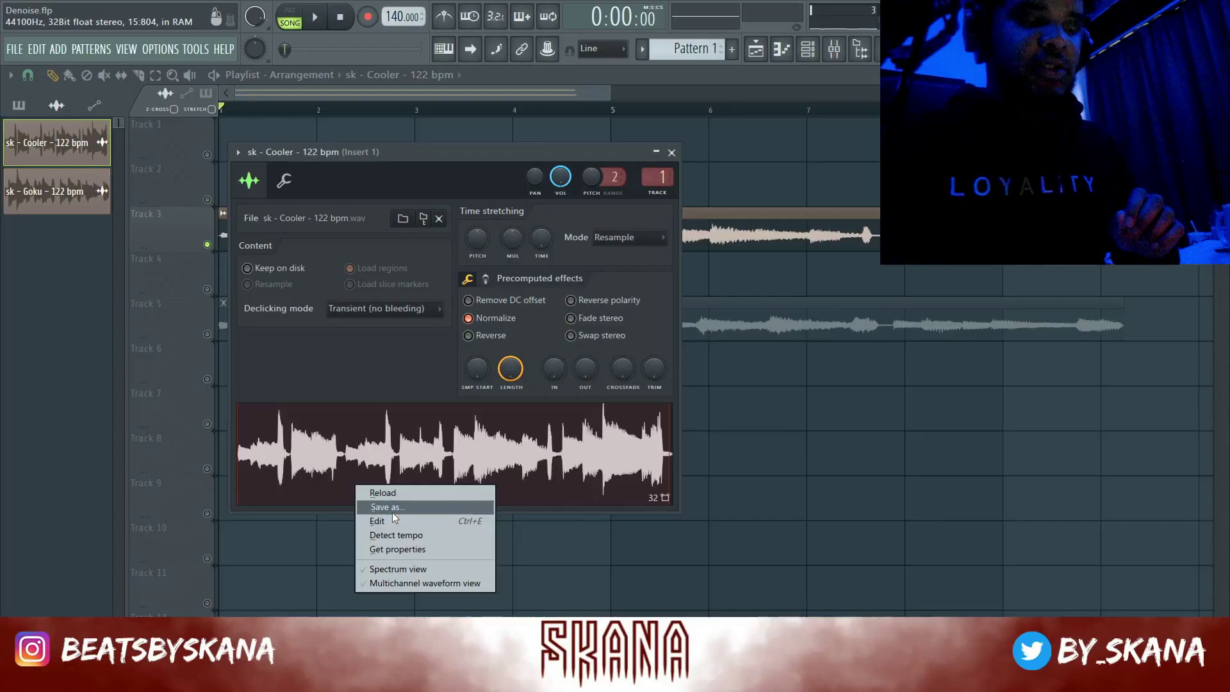
{"action": "left_click", "coordinate": [416, 400]}
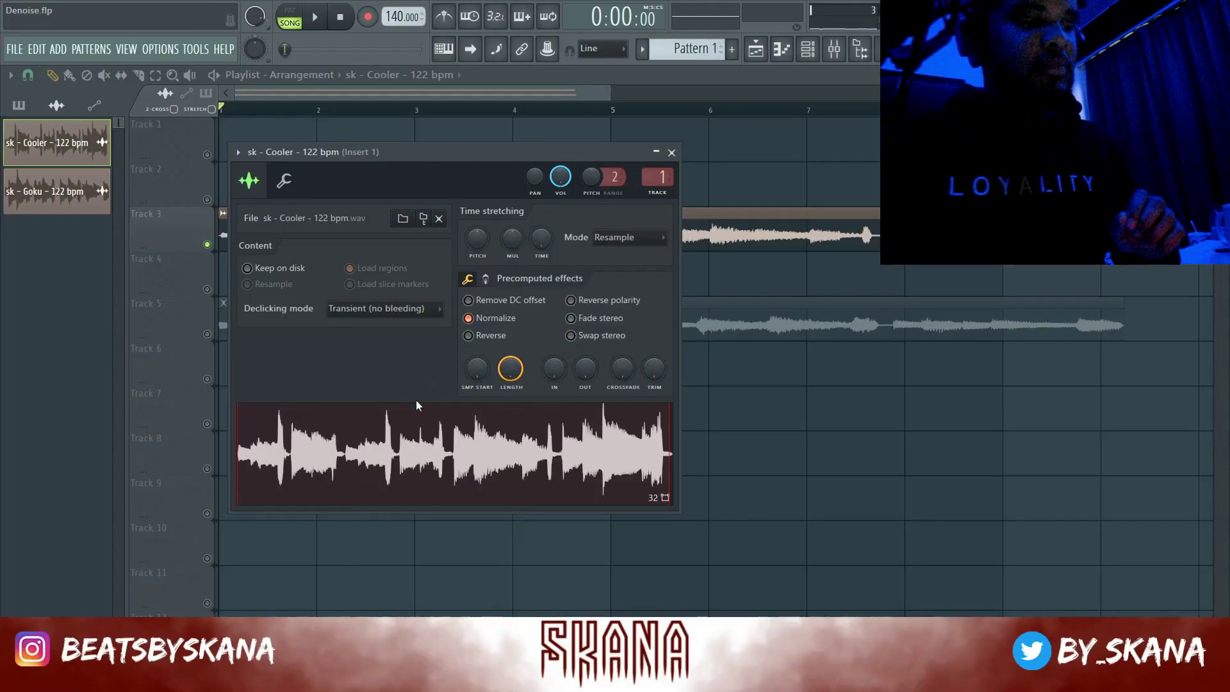
{"action": "right_click", "coordinate": [425, 439]}
{"action": "left_click", "coordinate": [454, 448]}
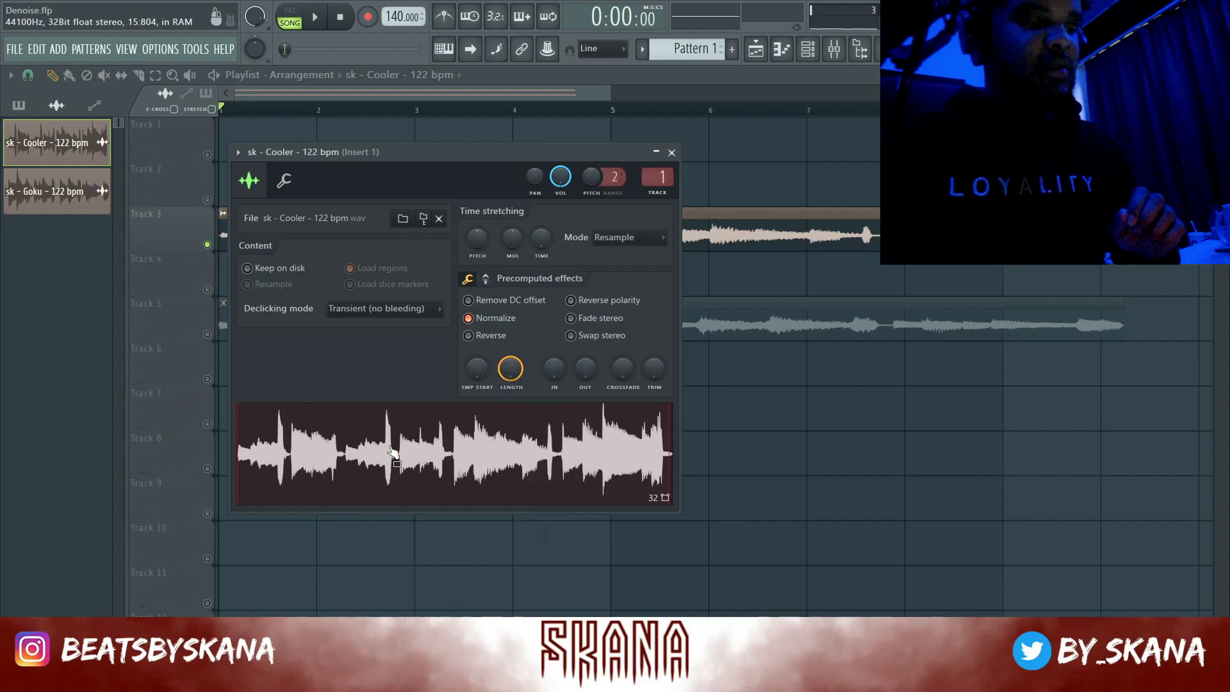
{"action": "right_click", "coordinate": [388, 446]}
{"action": "left_click", "coordinate": [436, 417]}
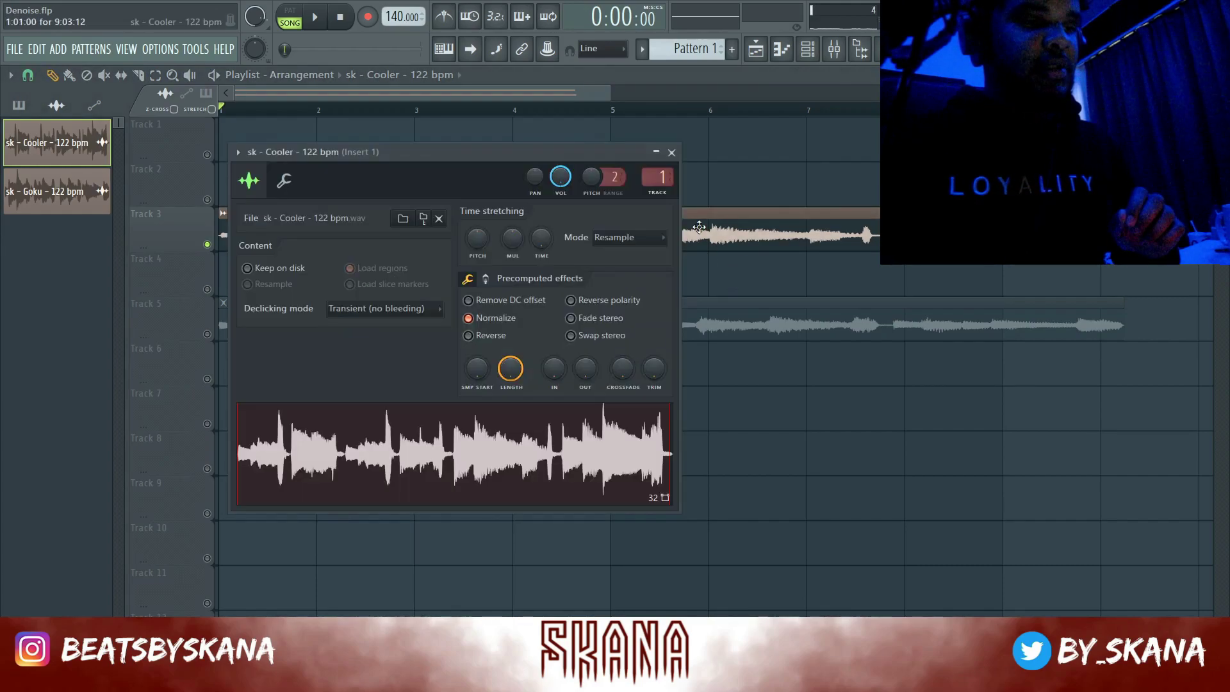
{"action": "right_click", "coordinate": [414, 444]}
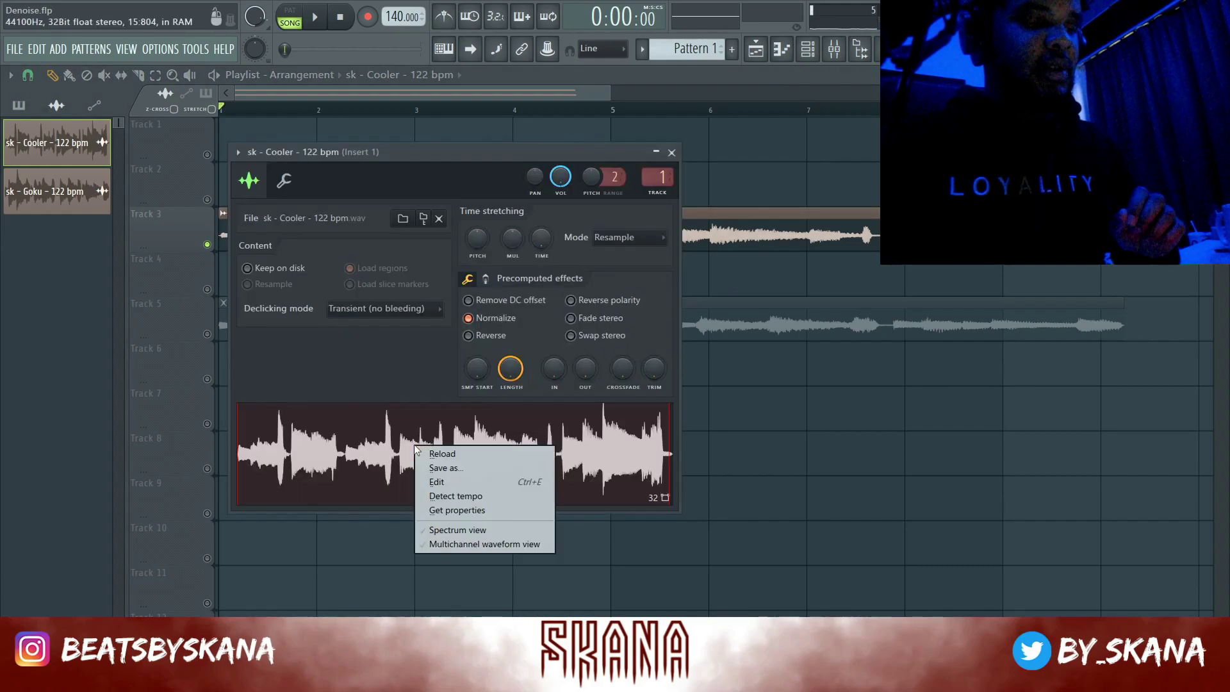
- Load the Cooler vocal into Edison, enlarge its window, and zoom into the waveform
{"action": "left_click", "coordinate": [473, 481]}
{"action": "left_click_drag", "start_coordinate": [383, 175], "coordinate": [479, 111]}
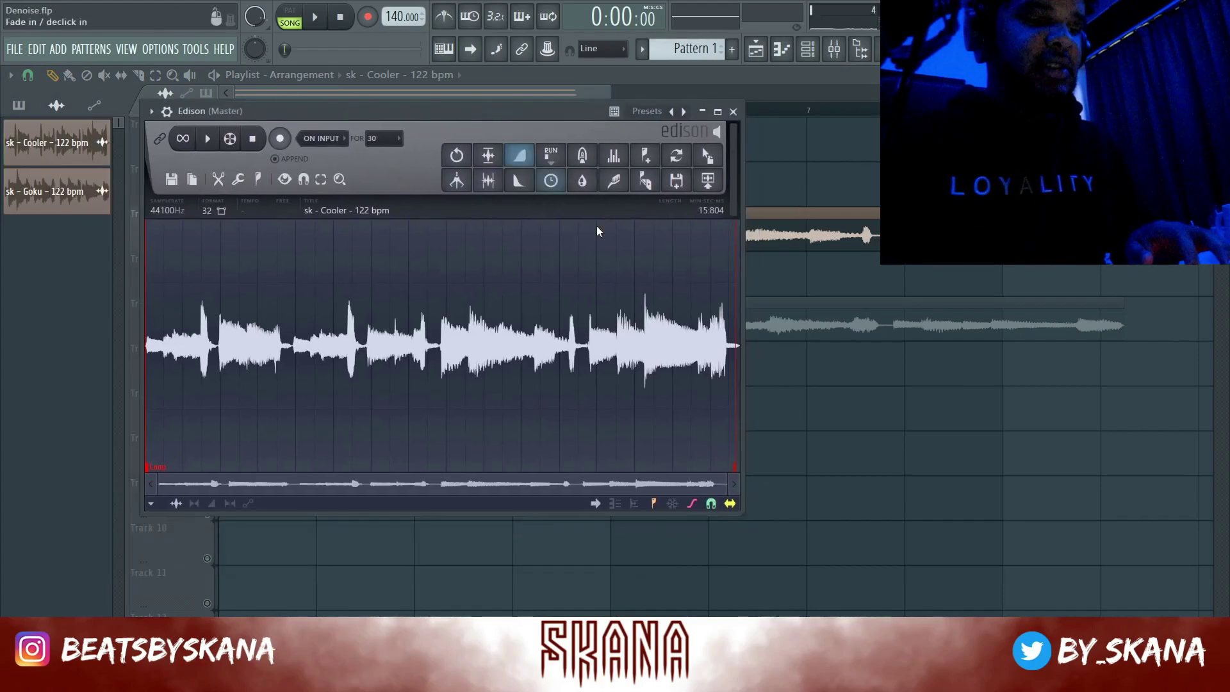
{"action": "left_click_drag", "start_coordinate": [745, 510], "coordinate": [989, 571]}
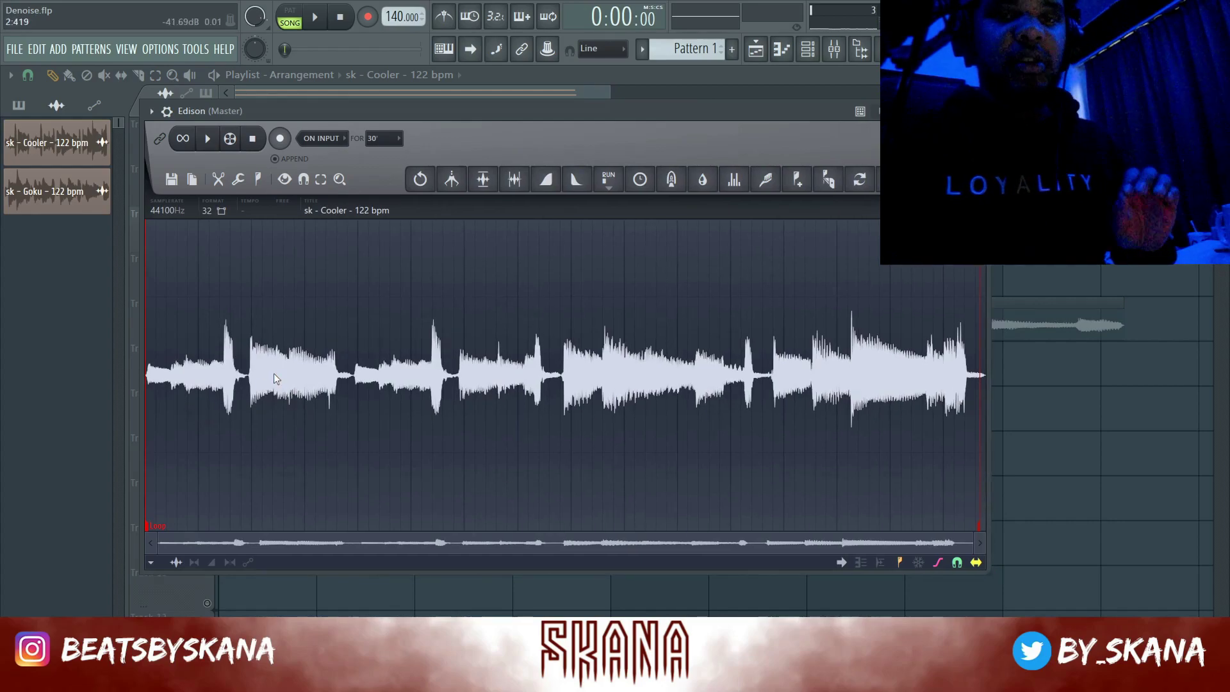
{"action": "scroll", "coordinate": [273, 392], "scroll_direction": "up", "scroll_amount": 5}
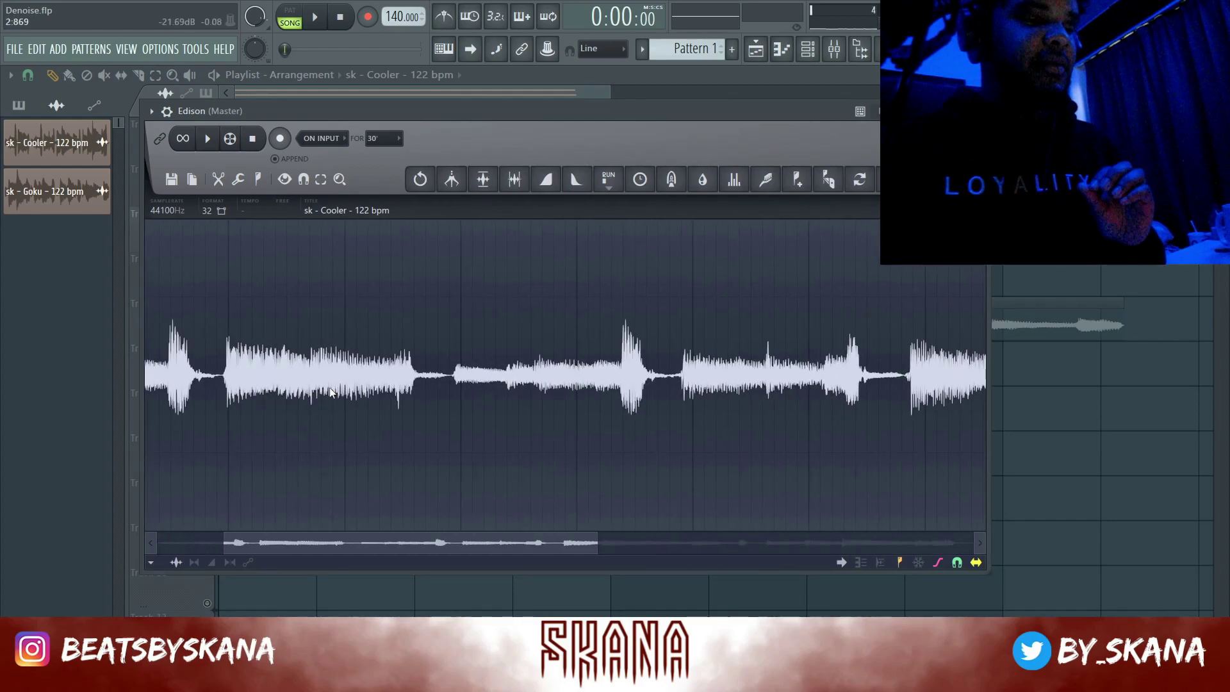
{"action": "scroll", "coordinate": [269, 401], "scroll_direction": "up", "scroll_amount": 3}
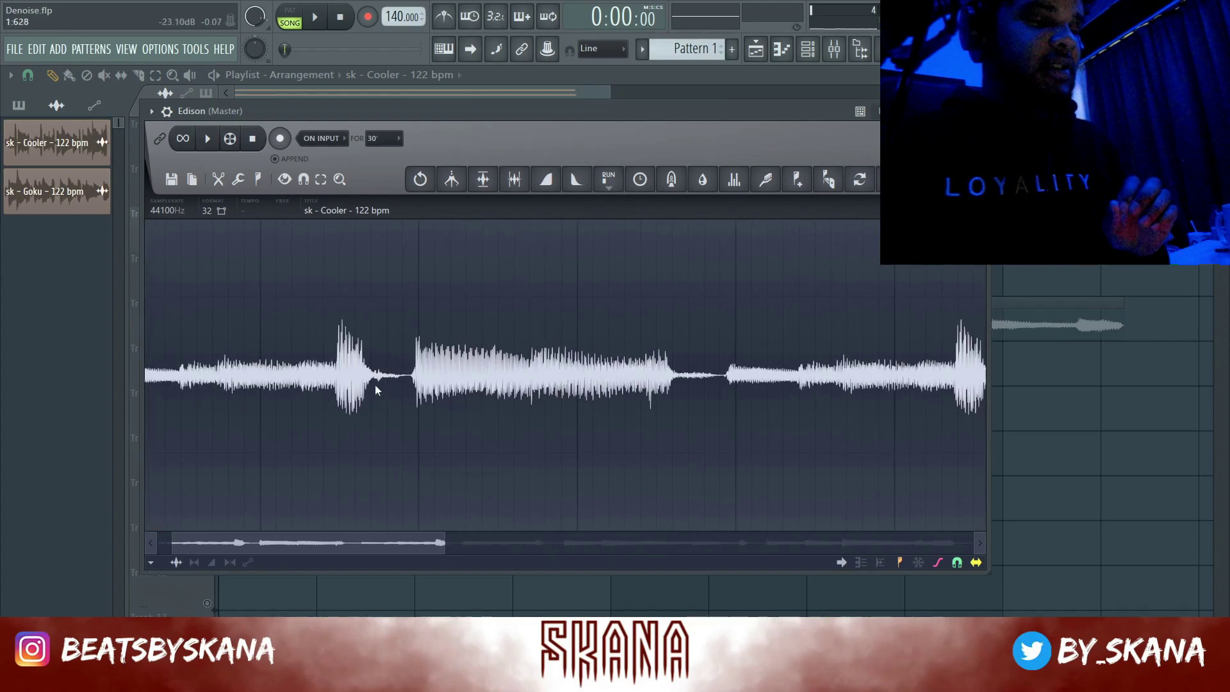
{"action": "scroll", "coordinate": [384, 380], "scroll_direction": "up", "scroll_amount": 3}
- Select a silent gap between Cooler phrases in Edison and audition it as the noise sample
{"action": "left_click_drag", "start_coordinate": [383, 378], "coordinate": [447, 382]}
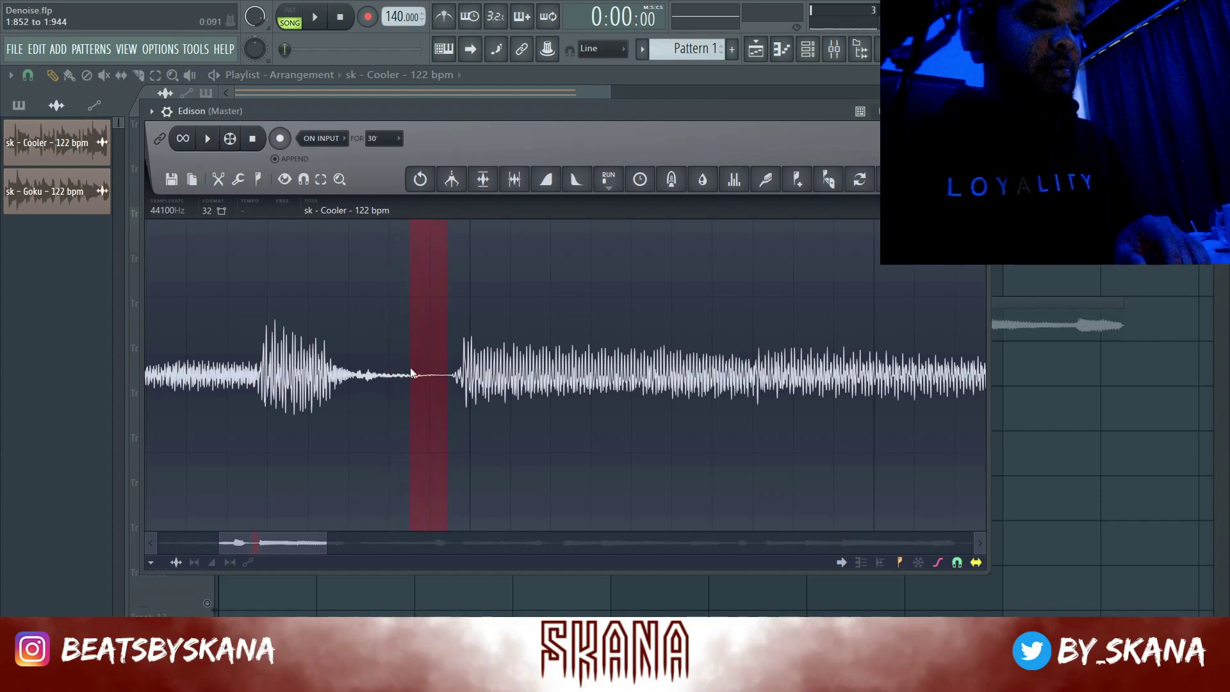
{"action": "left_click_drag", "start_coordinate": [403, 372], "coordinate": [783, 376]}
{"action": "scroll", "coordinate": [557, 370], "scroll_direction": "up", "scroll_amount": 2}
{"action": "key", "text": "space"}
{"action": "key", "text": "space"}
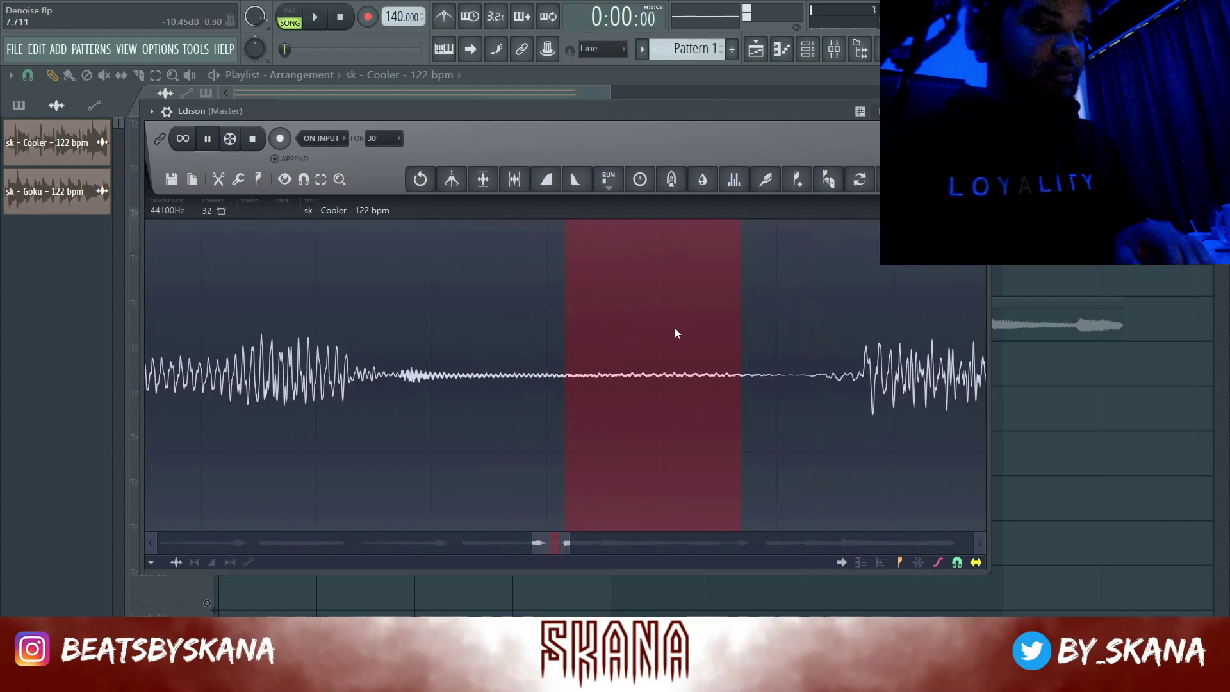
{"action": "scroll", "coordinate": [751, 332], "scroll_direction": "down", "scroll_amount": 8}
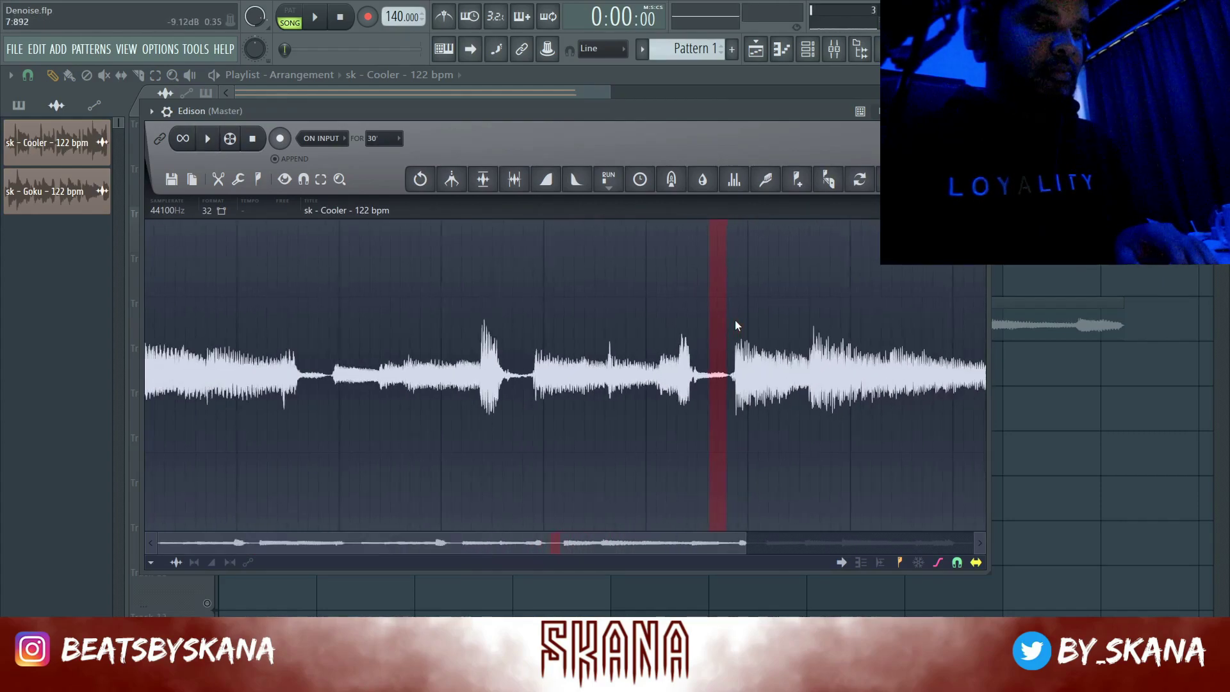
{"action": "scroll", "coordinate": [735, 325], "scroll_direction": "up", "scroll_amount": 1}
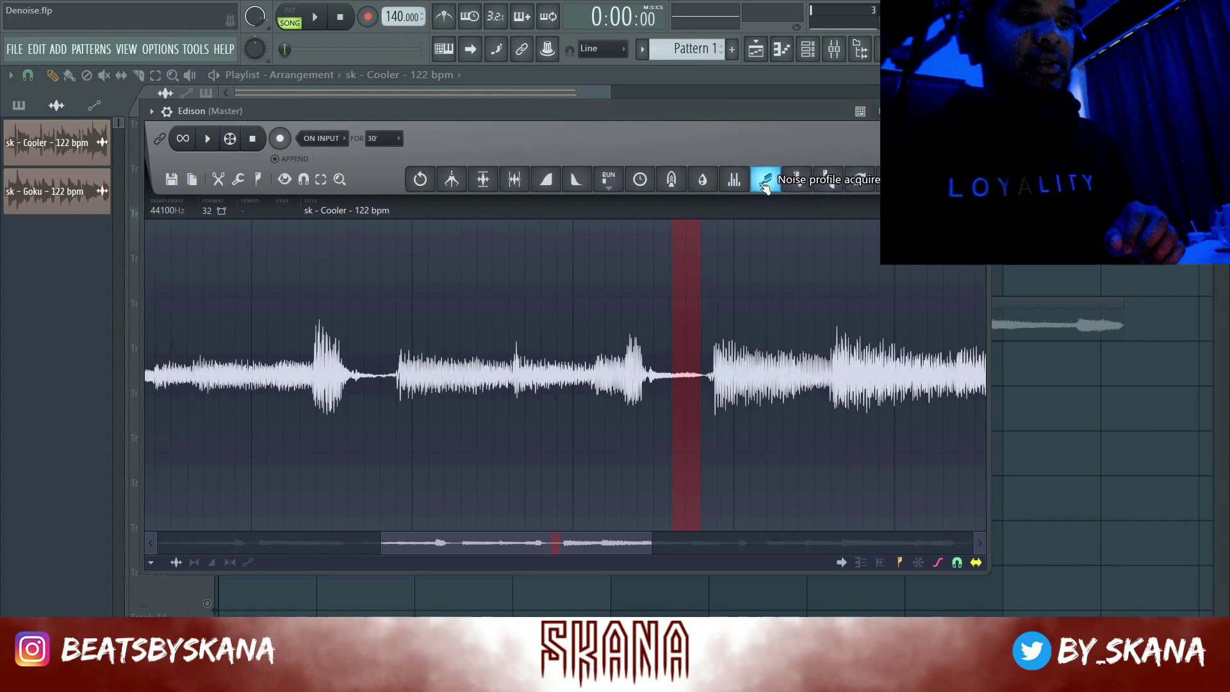
- Zoom out and bring up Edison's Clean up (denoise) dialog for the full Cooler sample
{"action": "scroll", "coordinate": [743, 282], "scroll_direction": "down", "scroll_amount": 3}
{"action": "scroll", "coordinate": [575, 355], "scroll_direction": "down", "scroll_amount": 2}
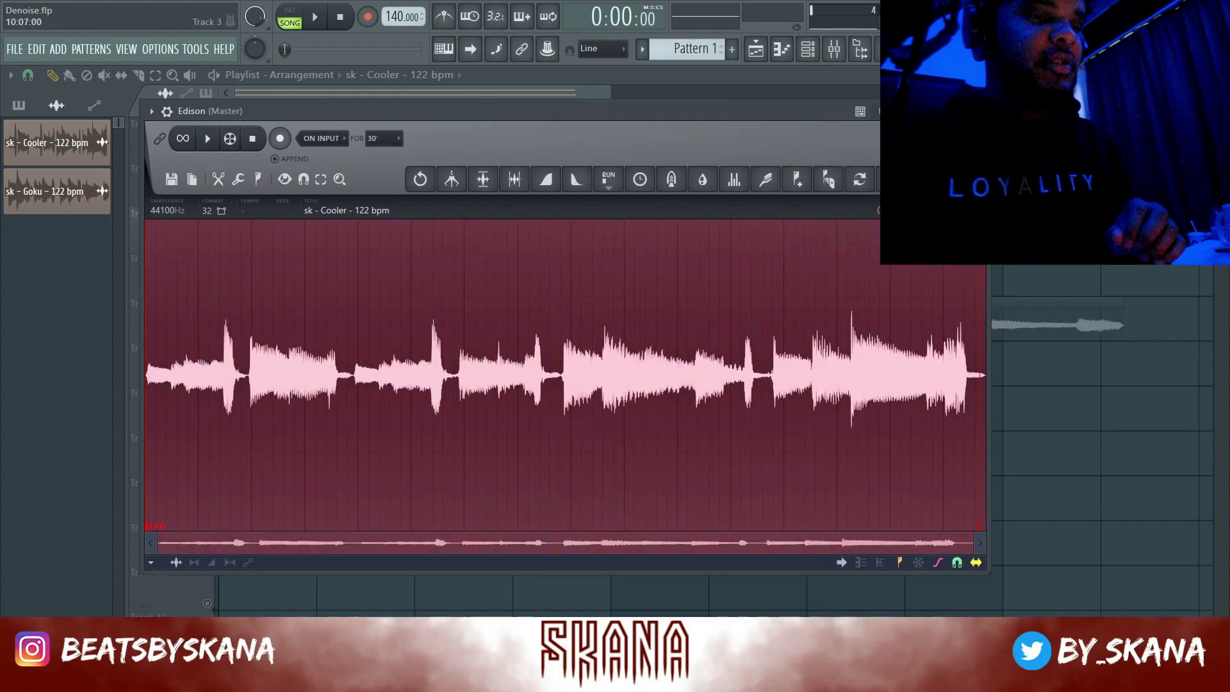
{"action": "left_click", "coordinate": [766, 182]}
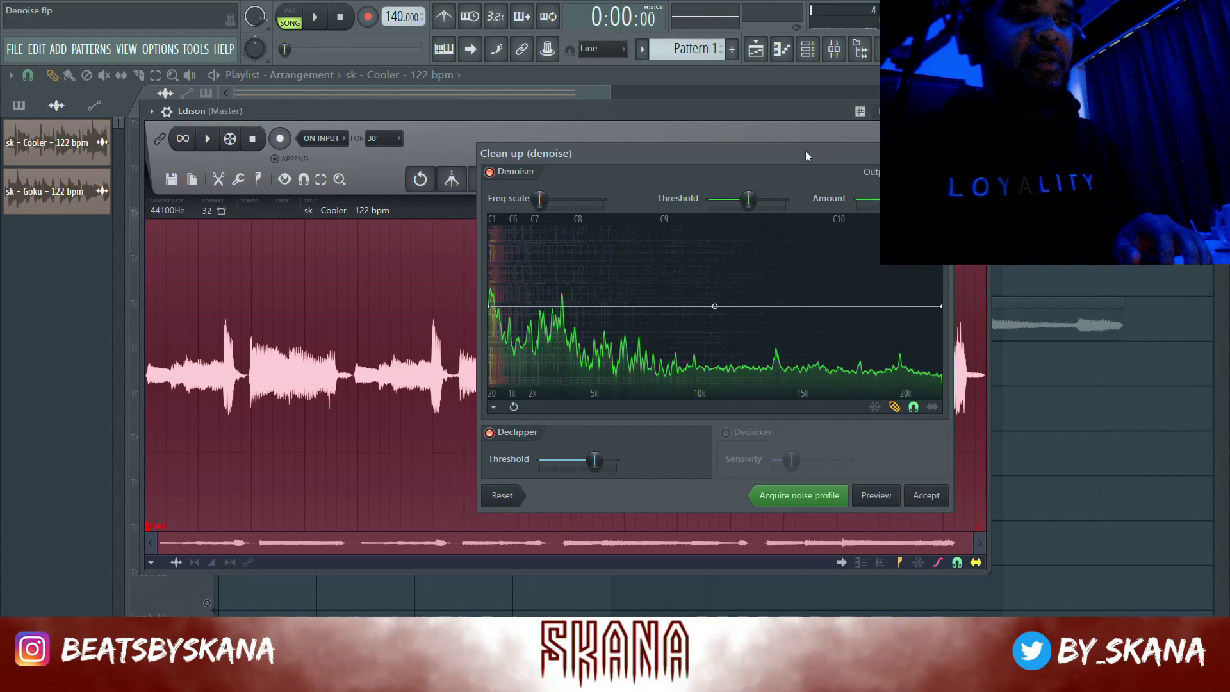
- Preview the removed noise with Output noise only, then accept the denoise
{"action": "left_click_drag", "start_coordinate": [806, 151], "coordinate": [774, 161]}
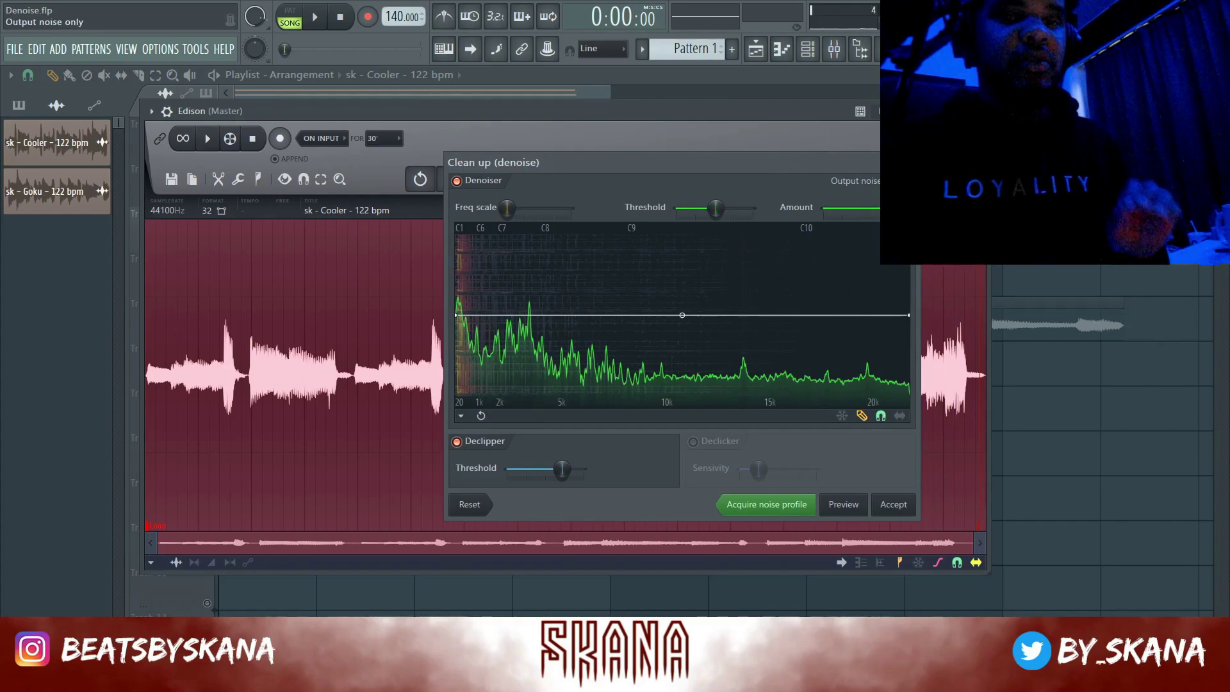
{"action": "left_click", "coordinate": [875, 177]}
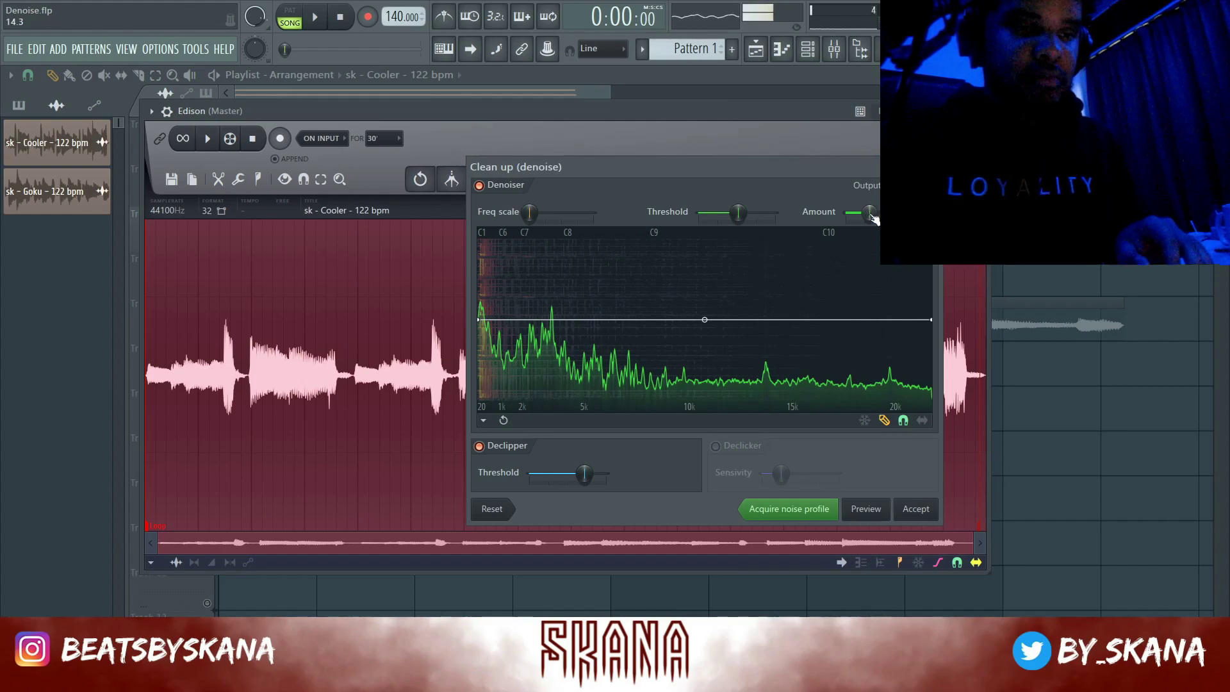
{"action": "left_click", "coordinate": [918, 509]}
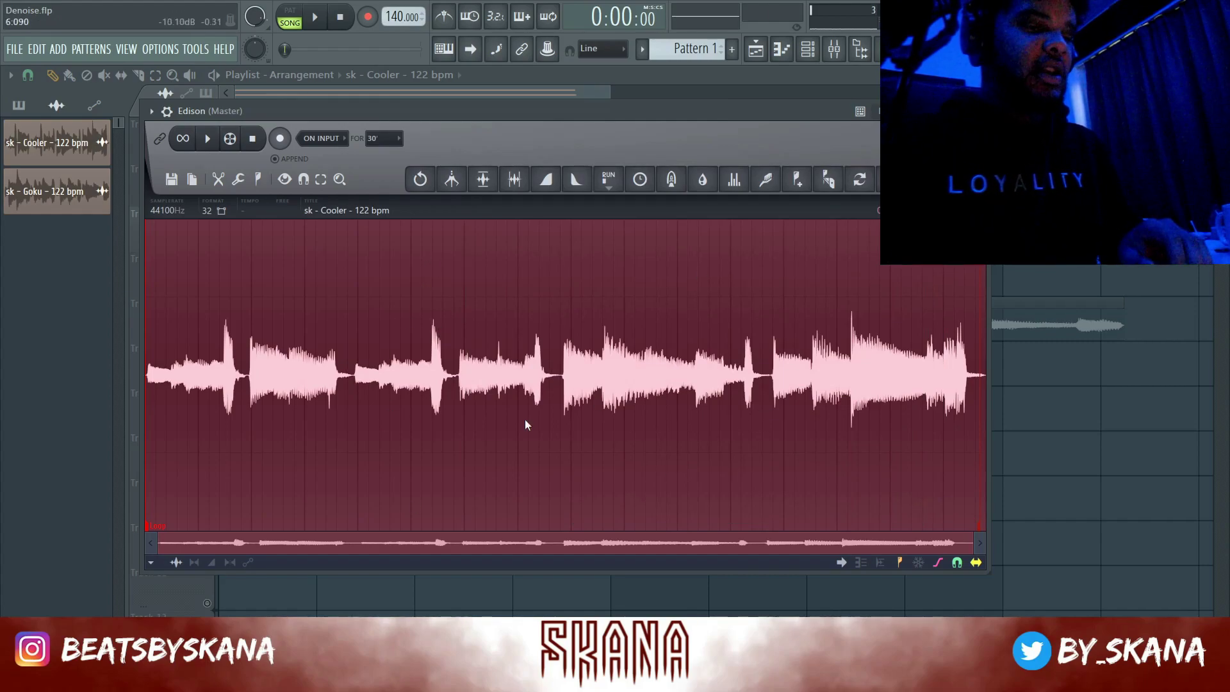
- Play the fully selected, denoised Cooler vocal in Edison to judge the remaining noise
{"action": "scroll", "coordinate": [282, 373], "scroll_direction": "up", "scroll_amount": 5}
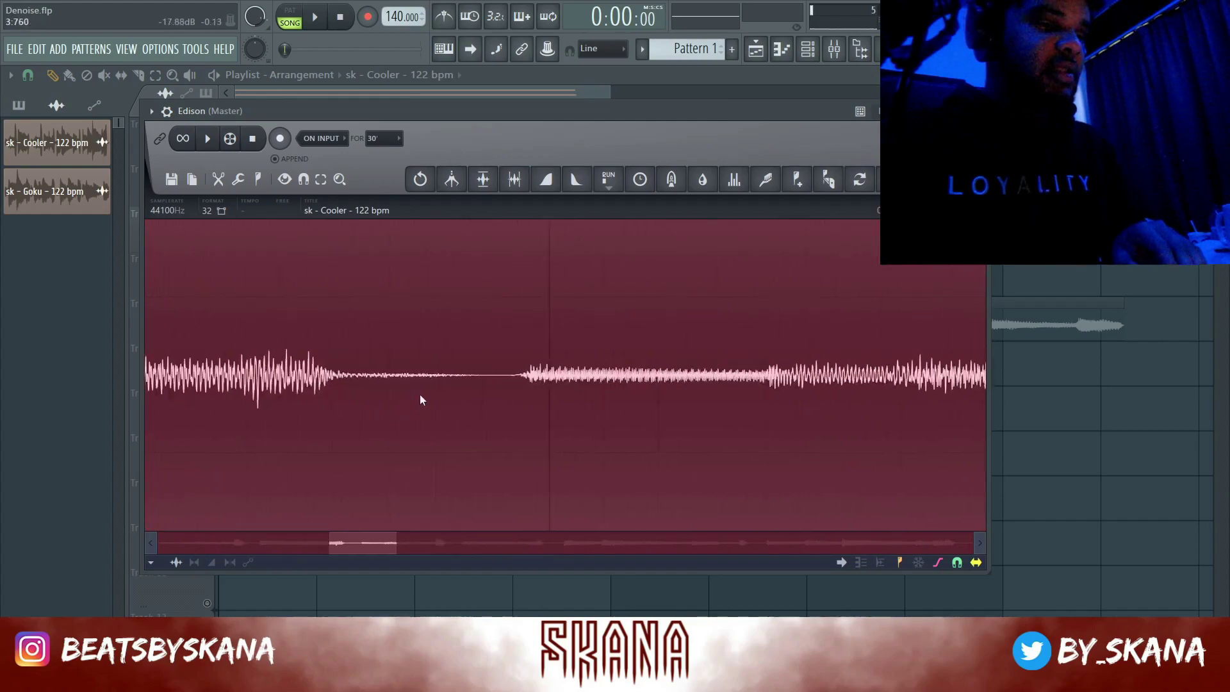
{"action": "scroll", "coordinate": [489, 359], "scroll_direction": "down", "scroll_amount": 6}
{"action": "key", "text": "space"}
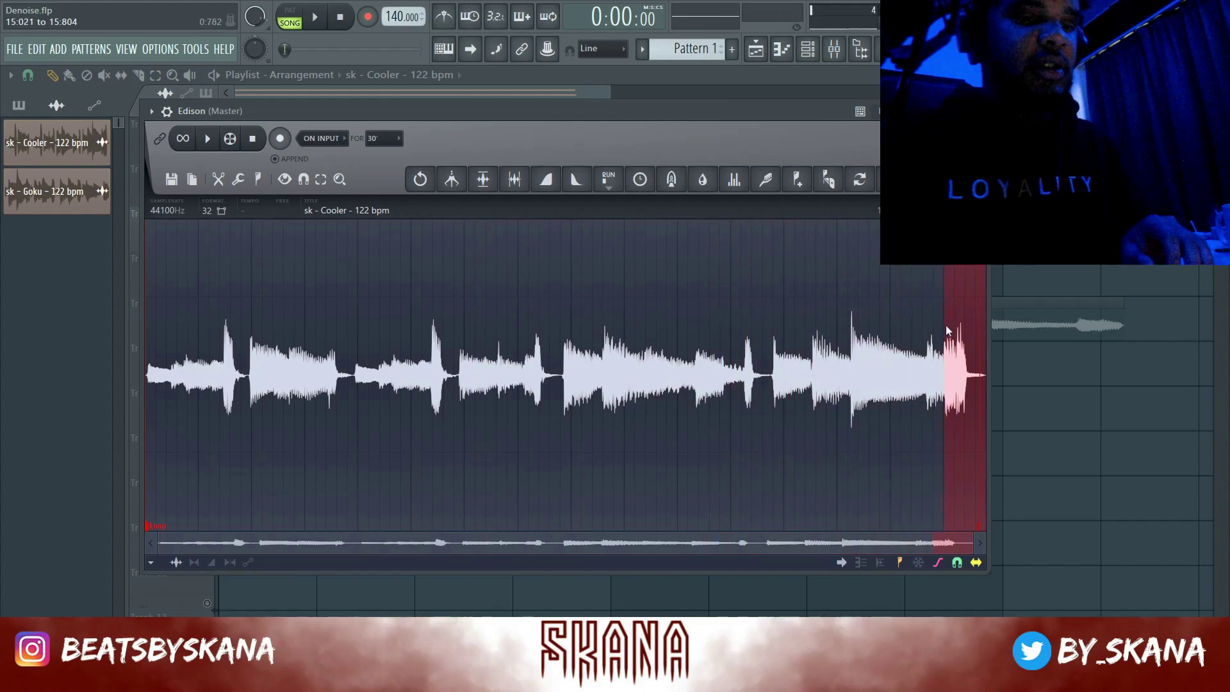
{"action": "key", "text": "space"}
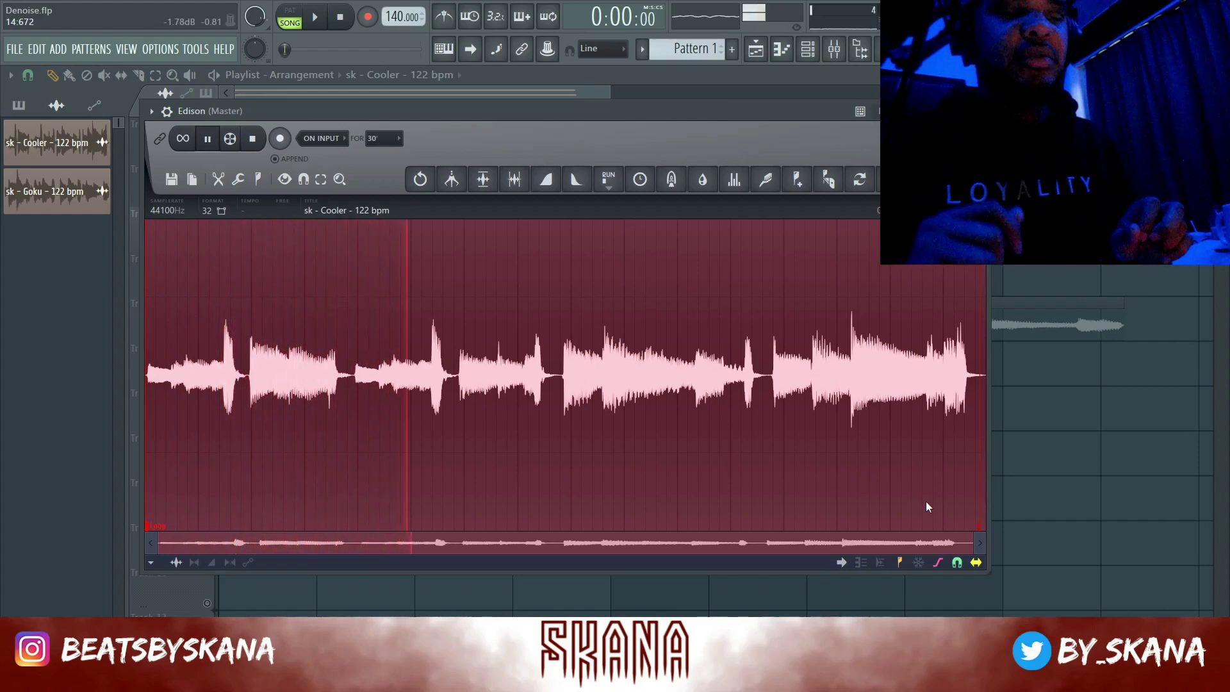
- Drag the denoised audio out of Edison into the playlist as 'sk - Cooler - 122 bpm_2' on Track 2
{"action": "mouse_move", "coordinate": [644, 109]}
{"action": "left_mouse_down"}
{"action": "mouse_move", "coordinate": [675, 131]}
{"action": "mouse_move", "coordinate": [649, 124]}
{"action": "left_mouse_up"}
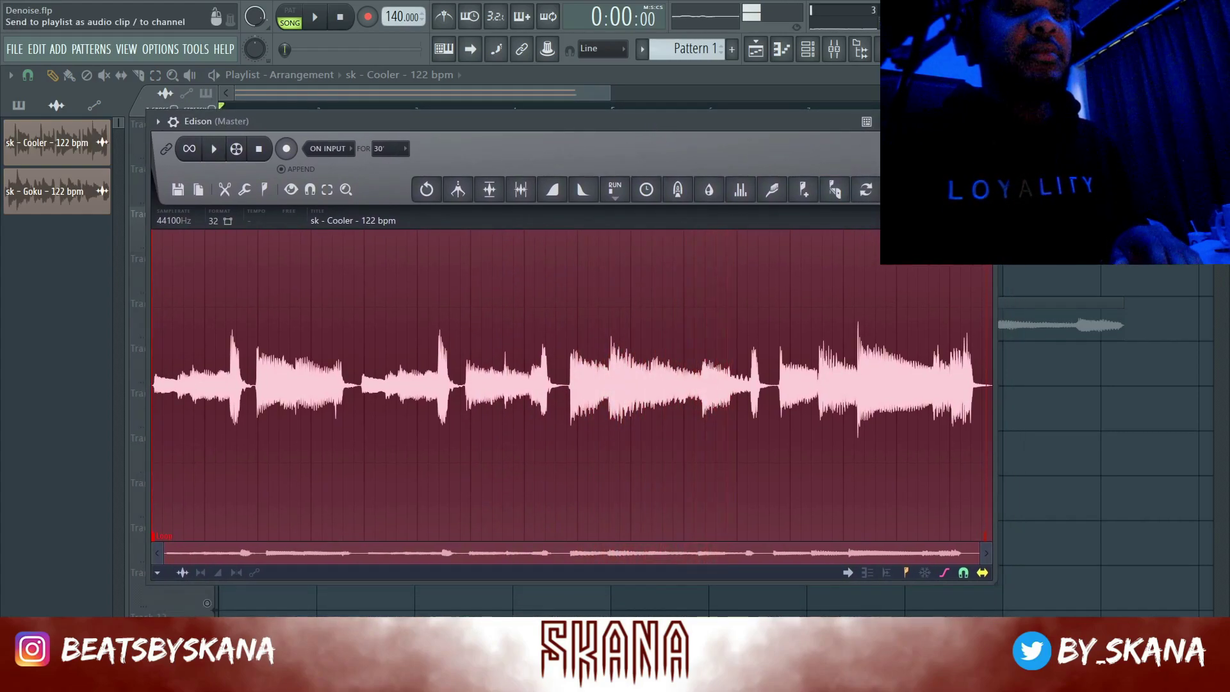
{"action": "left_click_drag", "start_coordinate": [982, 572], "coordinate": [148, 350]}
{"action": "left_click_drag", "start_coordinate": [310, 357], "coordinate": [283, 176]}
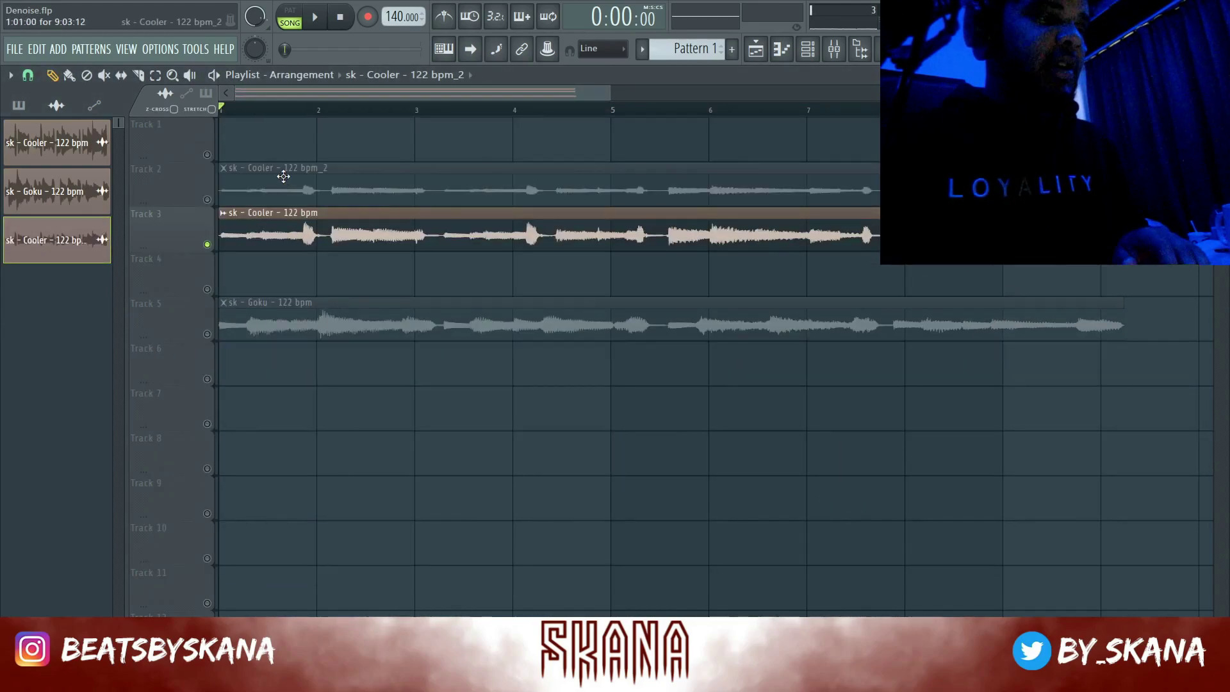
- Compare by soloing and playing Track 2 (denoised) and then Track 3 (original)
{"action": "right_click", "coordinate": [207, 200]}
{"action": "key", "text": "space"}
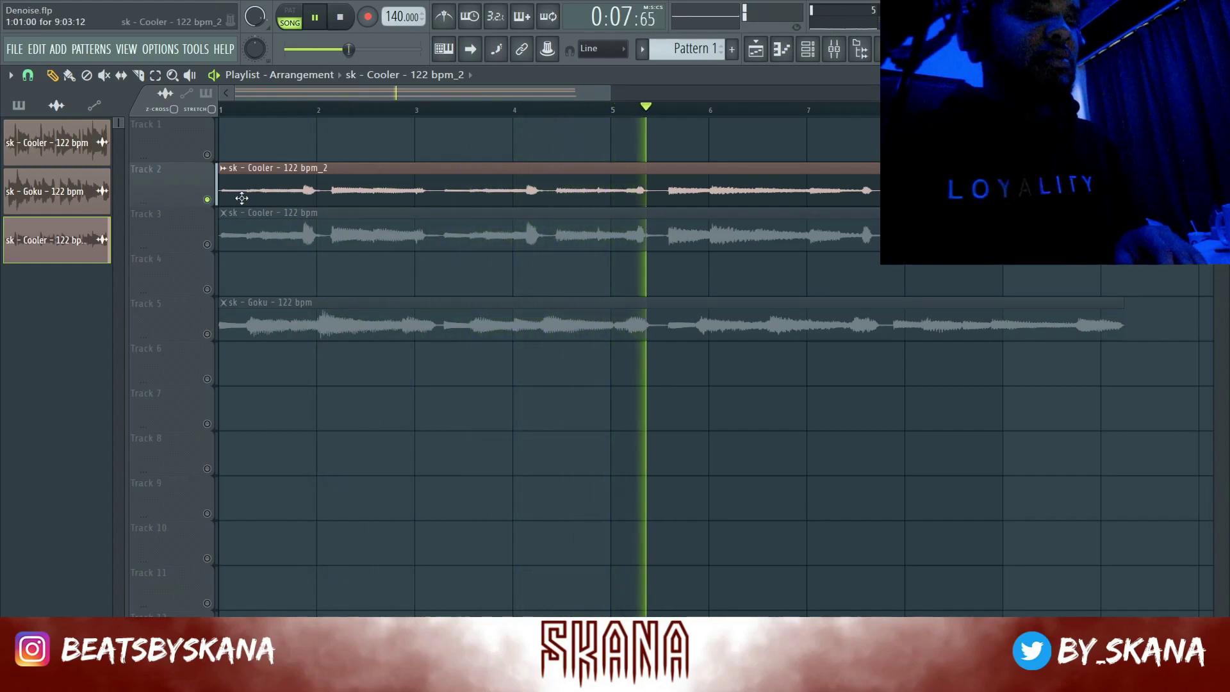
{"action": "key", "text": "space"}
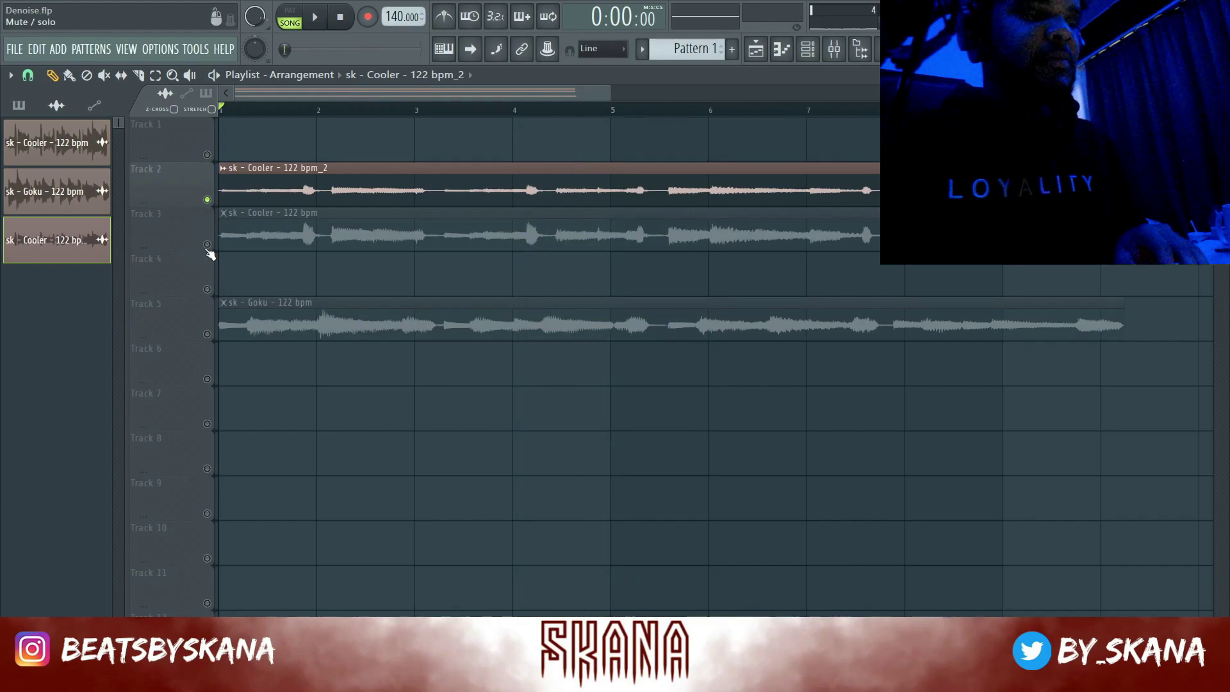
{"action": "right_click", "coordinate": [207, 246]}
{"action": "key", "text": "space"}
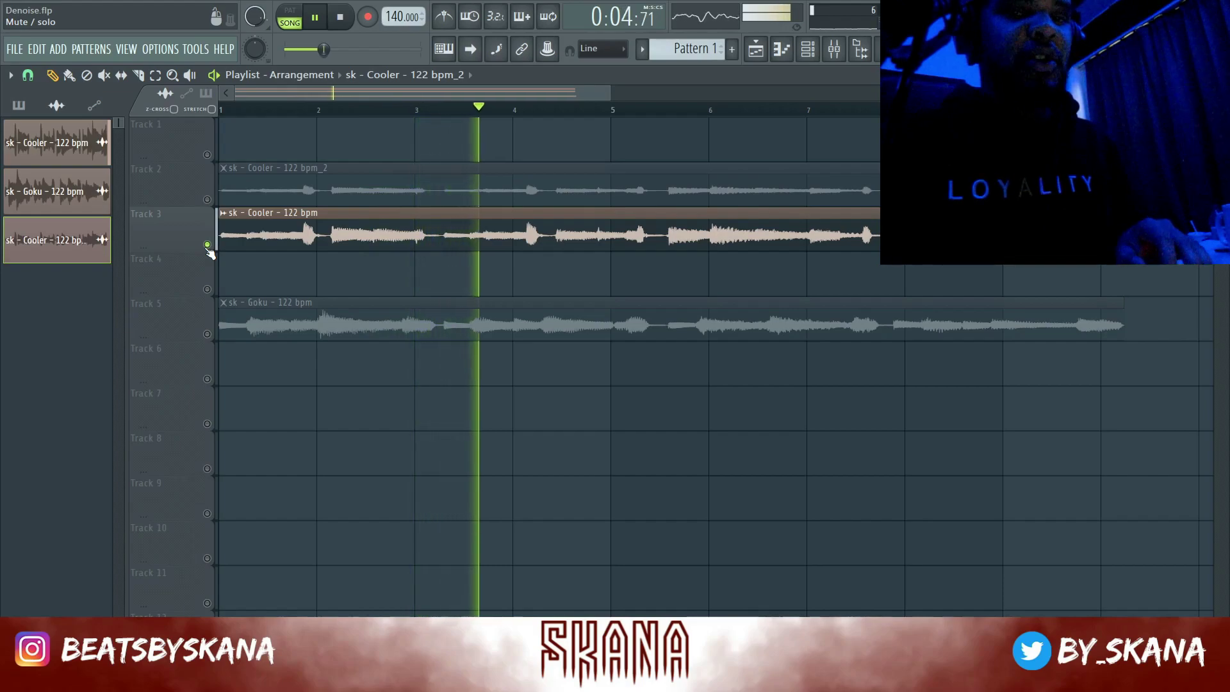
{"action": "key", "text": "space"}
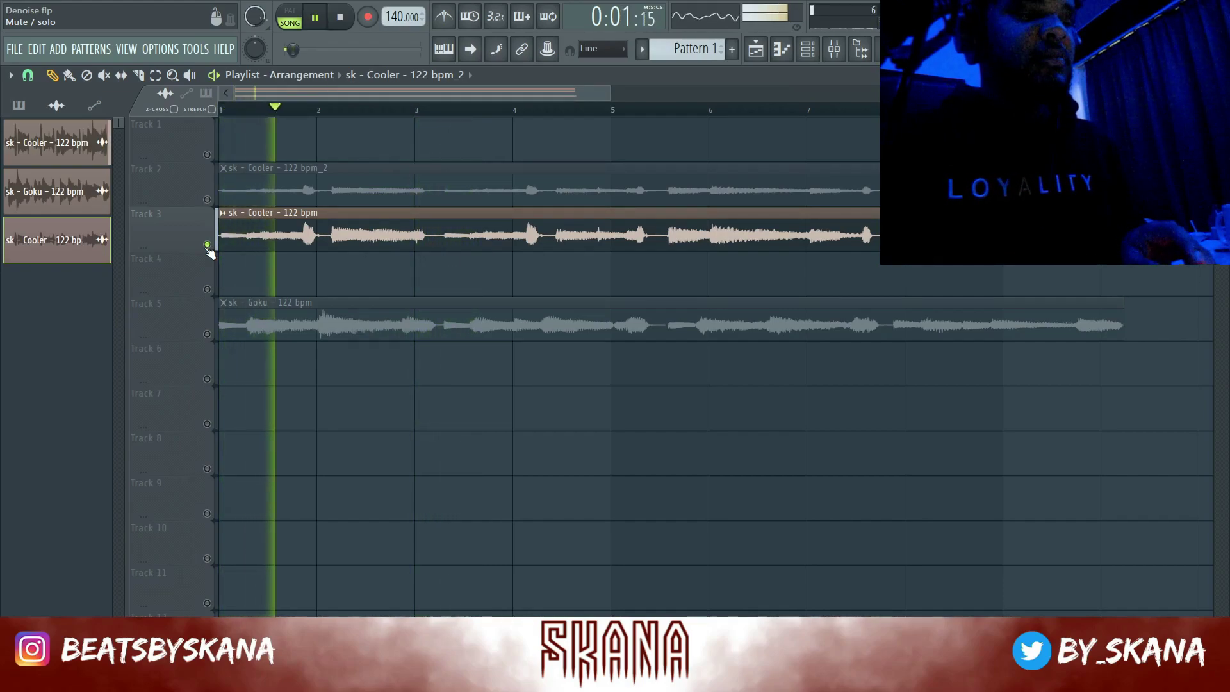
{"action": "key", "text": "space"}
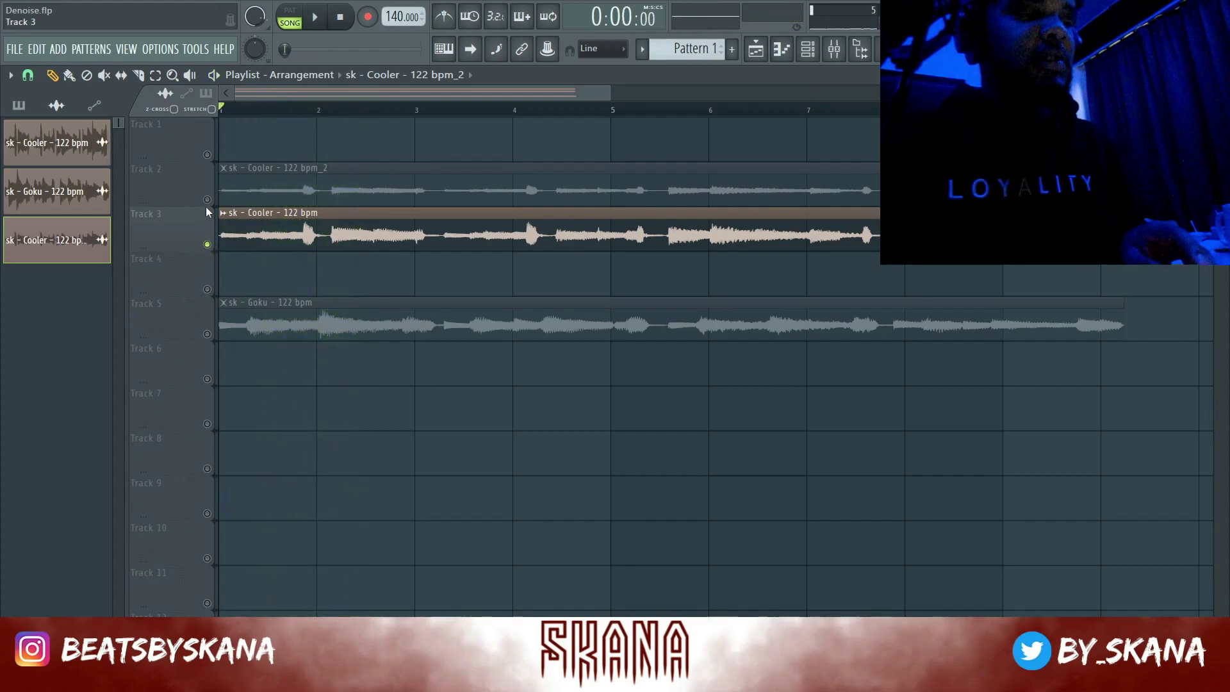
- Re-solo Track 2 and enable Normalize for the denoised Cooler clip
{"action": "right_click", "coordinate": [207, 200]}
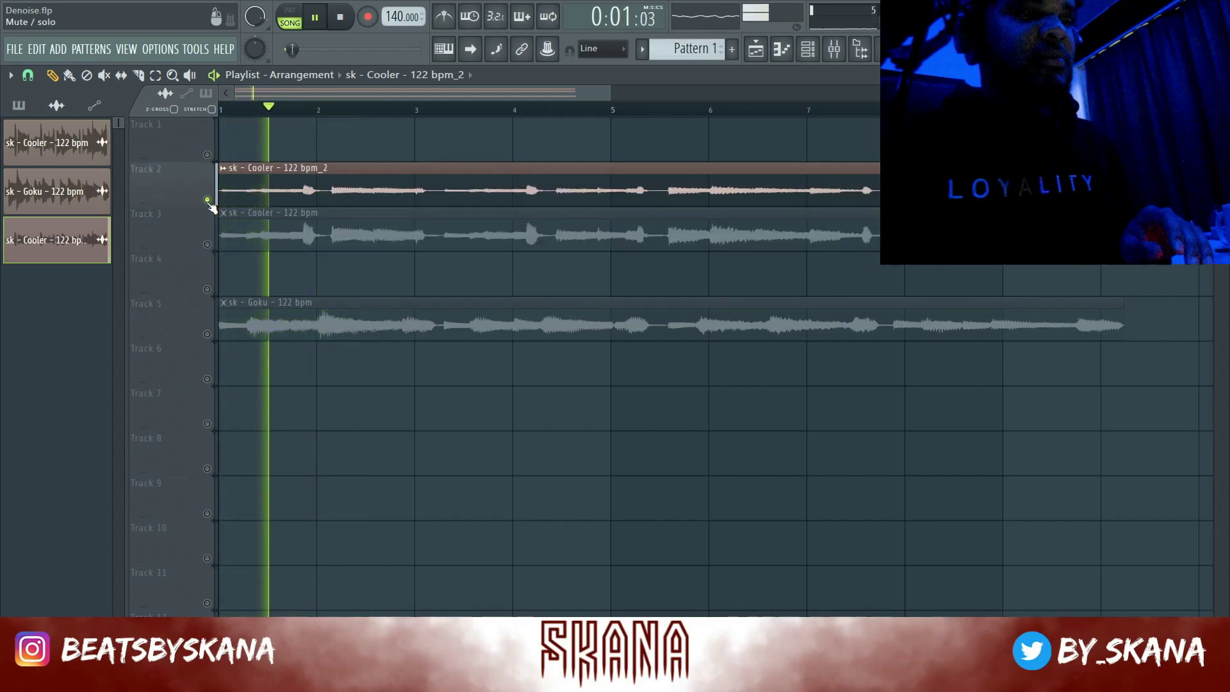
{"action": "double_click", "coordinate": [330, 196]}
{"action": "left_click", "coordinate": [387, 406]}
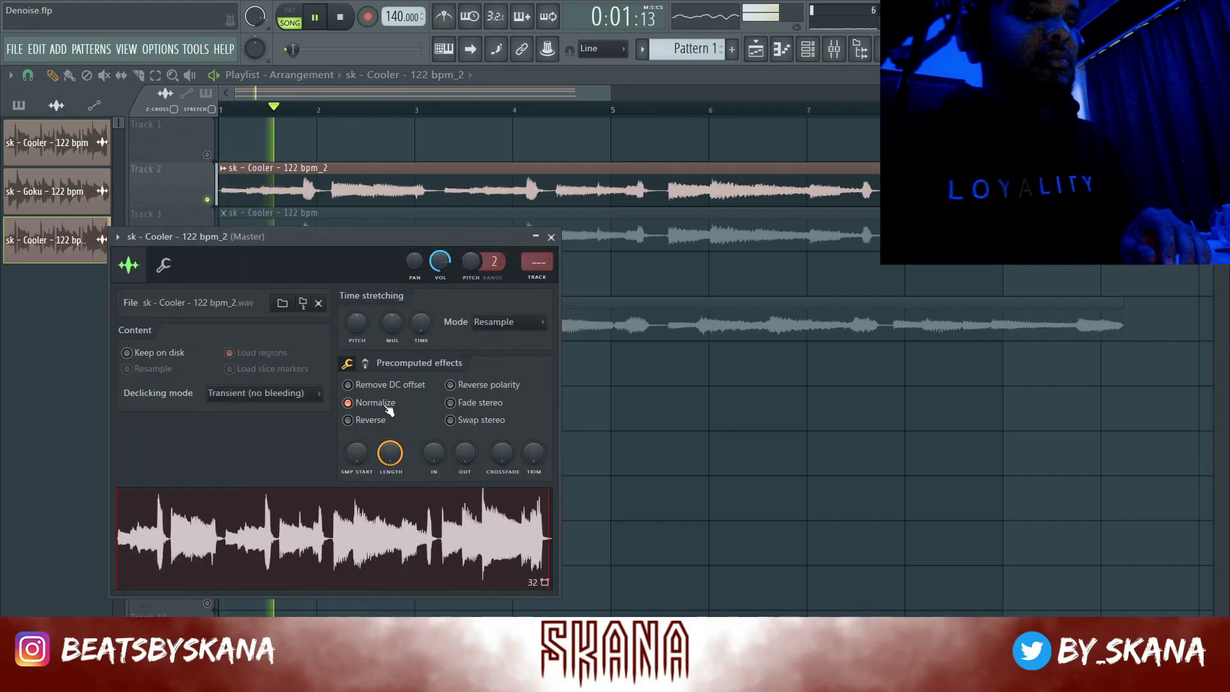
{"action": "key", "text": "Escape"}
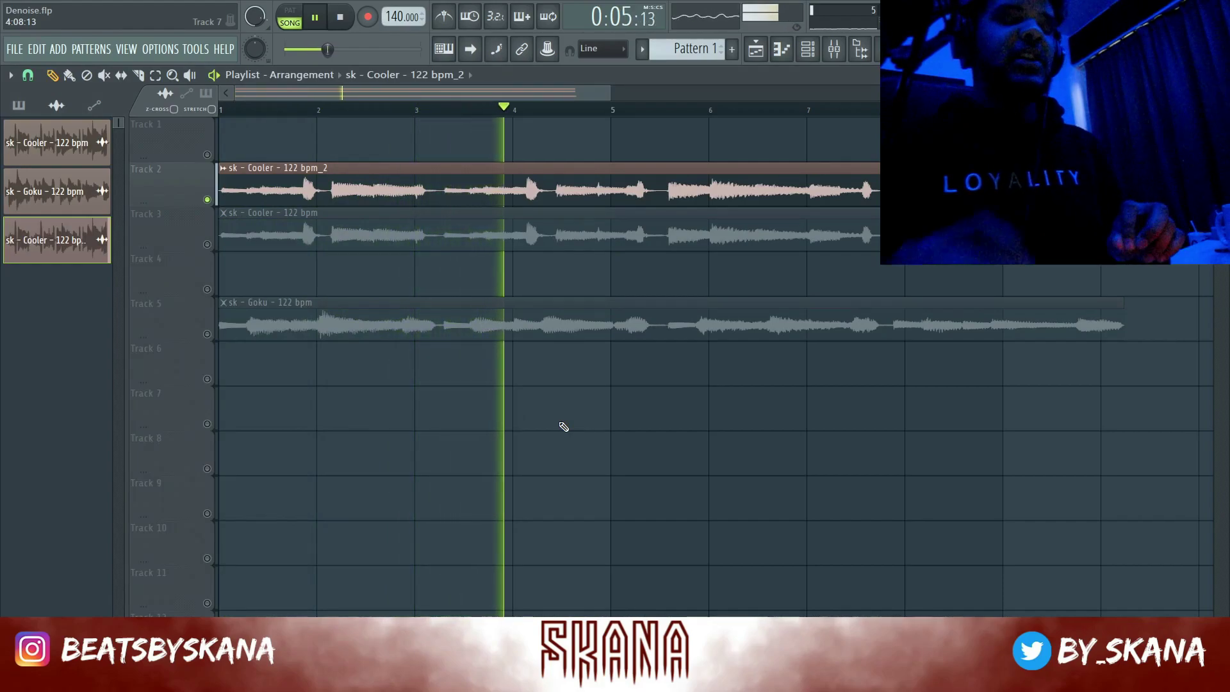
- Play the original Cooler clip soloed on Track 3 for comparison
{"action": "key", "text": "space"}
{"action": "left_click", "coordinate": [207, 246]}
{"action": "key", "text": "space"}
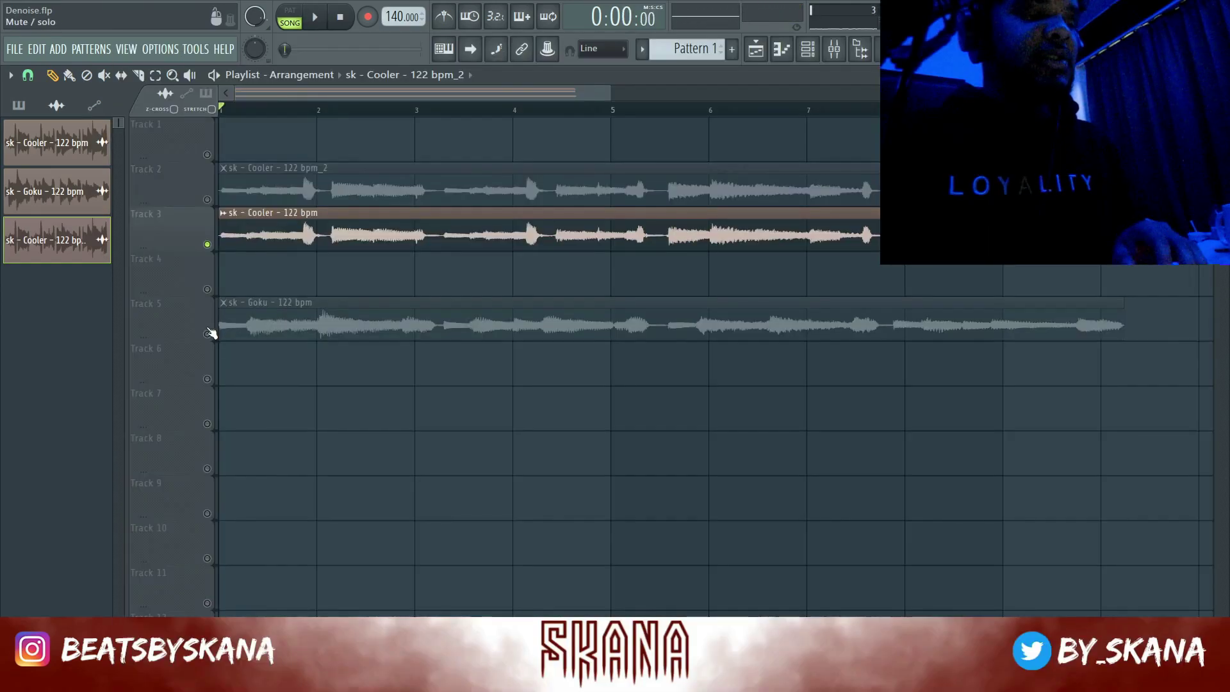
- Solo the Goku clip on Track 5 and open its sample in Edison via the waveform Edit option
{"action": "left_click", "coordinate": [207, 334]}
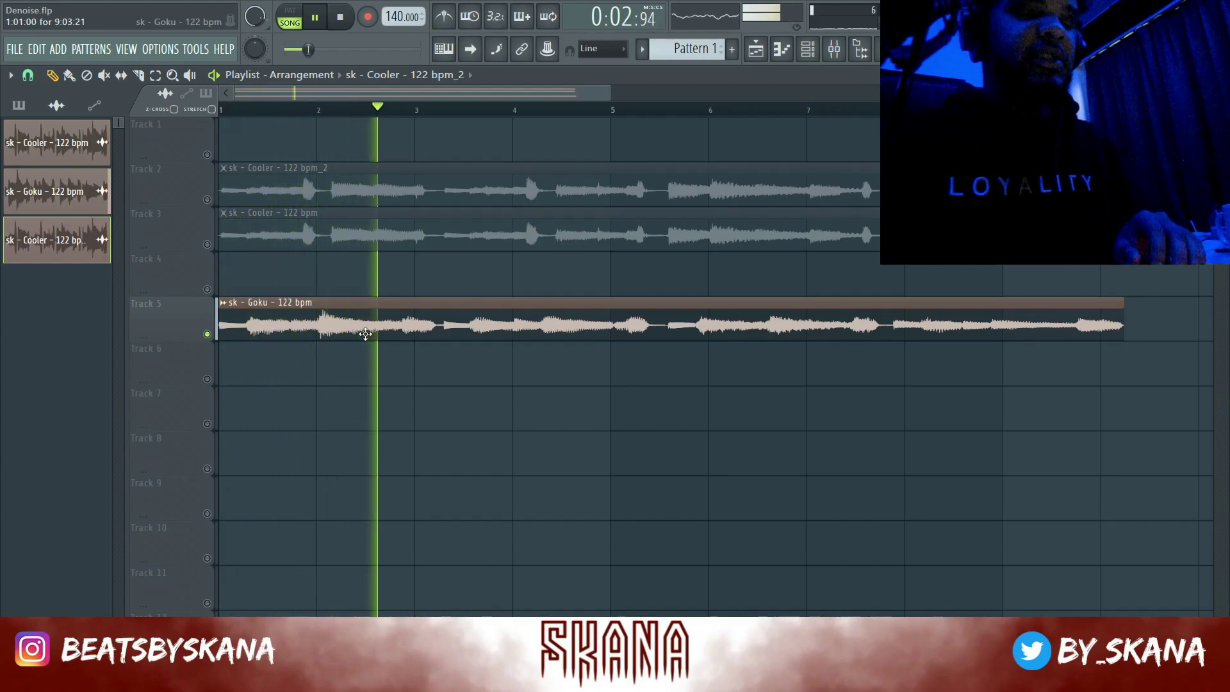
{"action": "key", "text": "space"}
{"action": "double_click", "coordinate": [365, 334]}
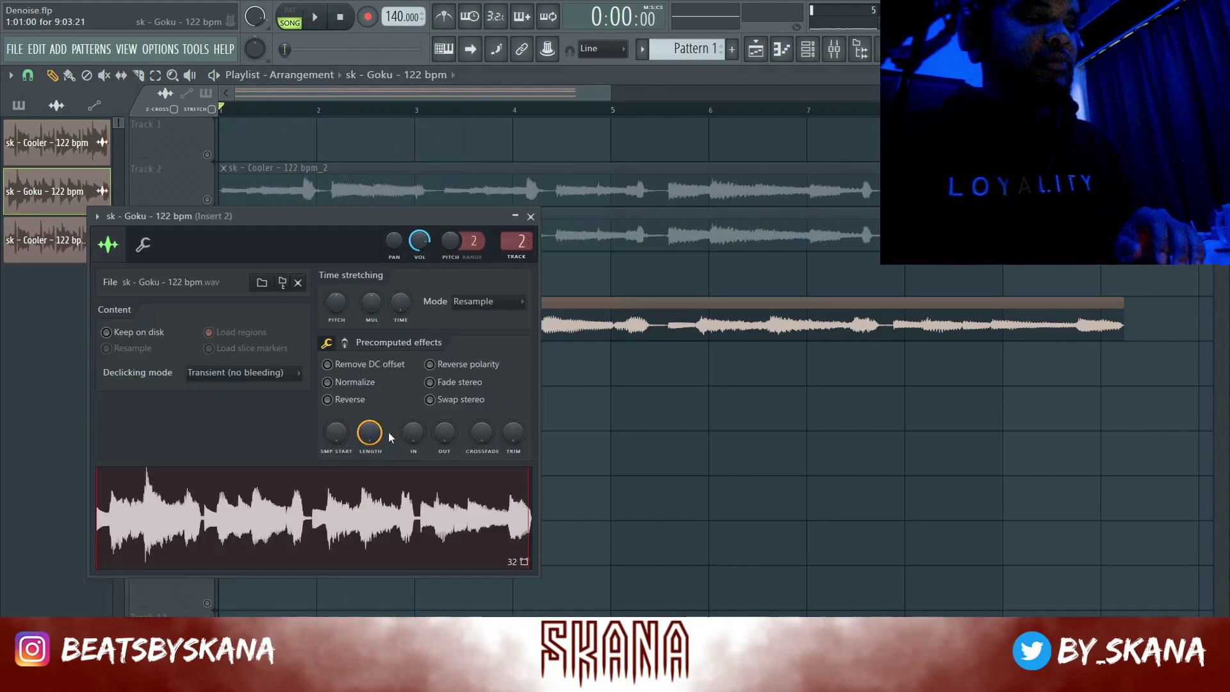
{"action": "right_click", "coordinate": [384, 491]}
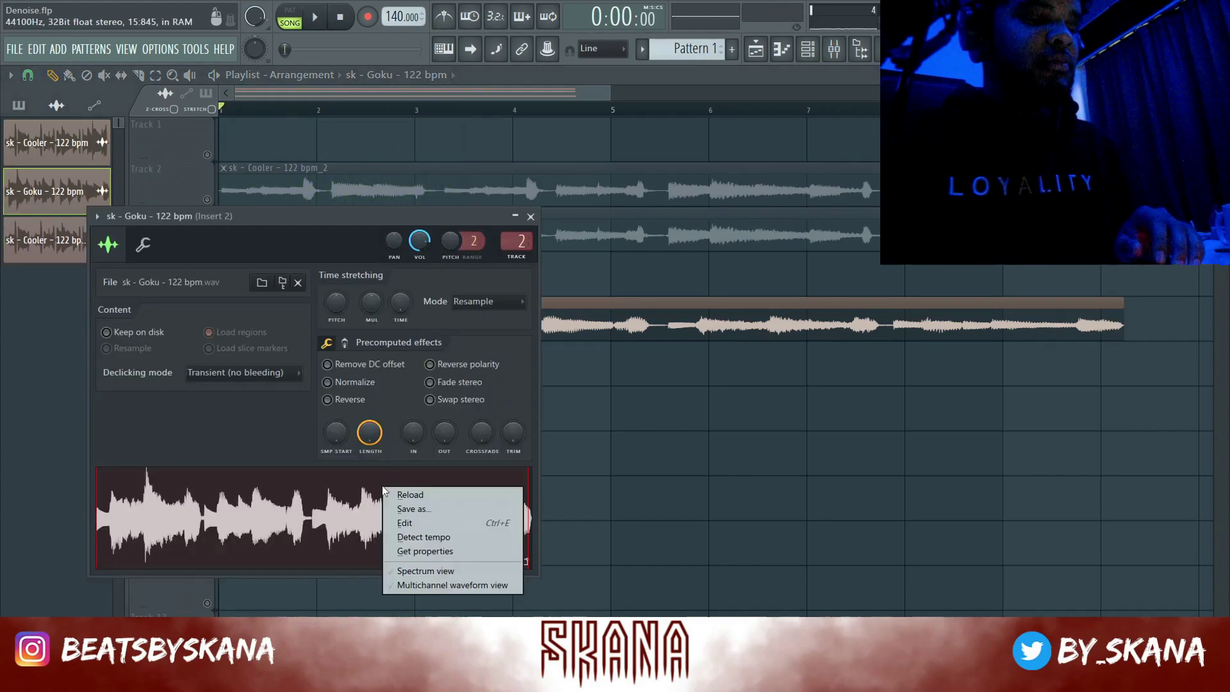
{"action": "left_click", "coordinate": [426, 524]}
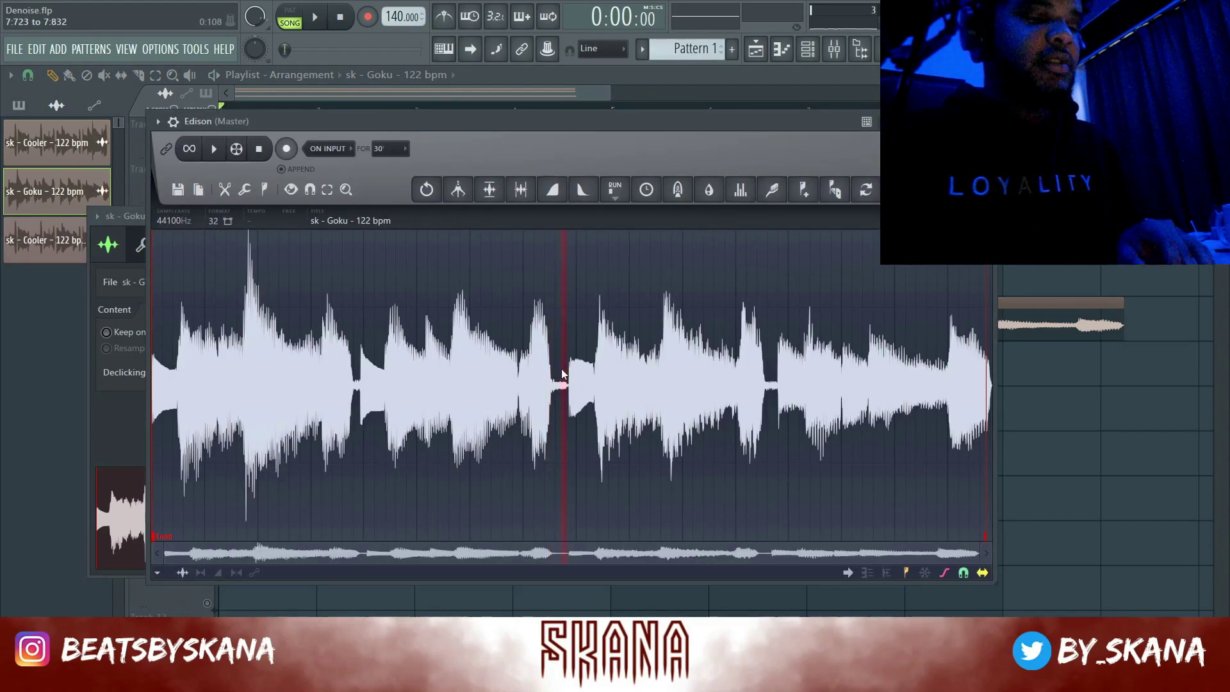
- Zoom in and select a quiet, noise-only gap in the Goku waveform as the noise reference
{"action": "scroll", "coordinate": [557, 370], "scroll_direction": "up", "scroll_amount": 8}
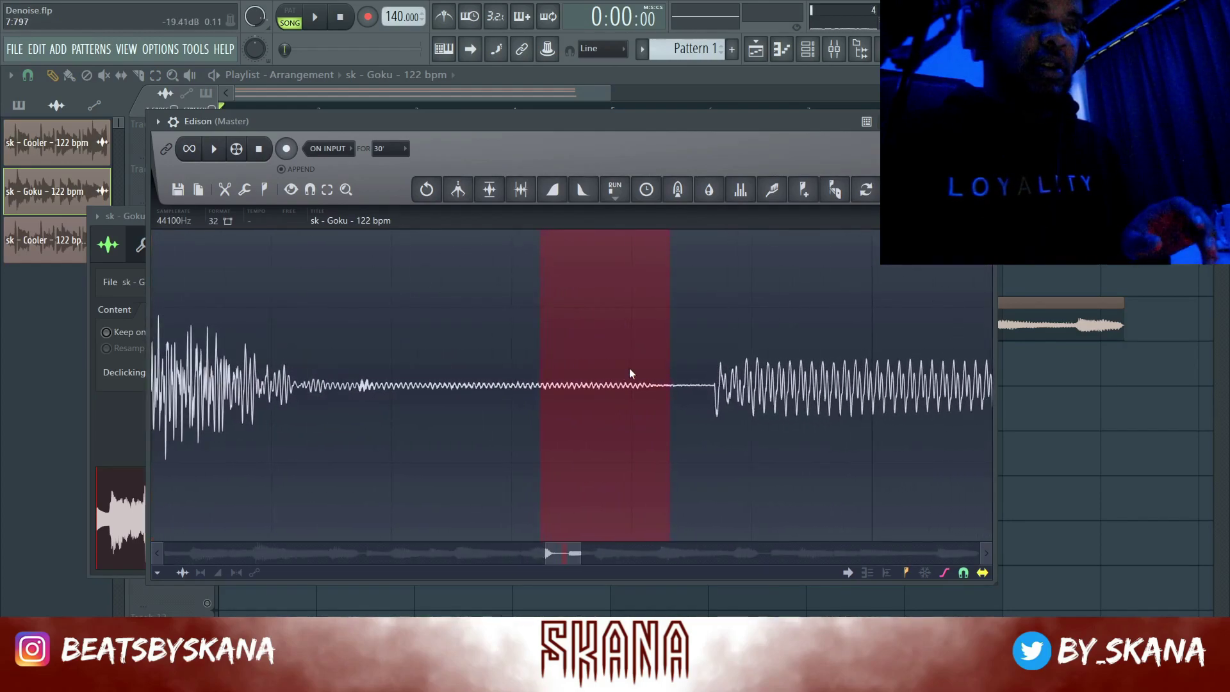
{"action": "left_click_drag", "start_coordinate": [629, 368], "coordinate": [626, 352]}
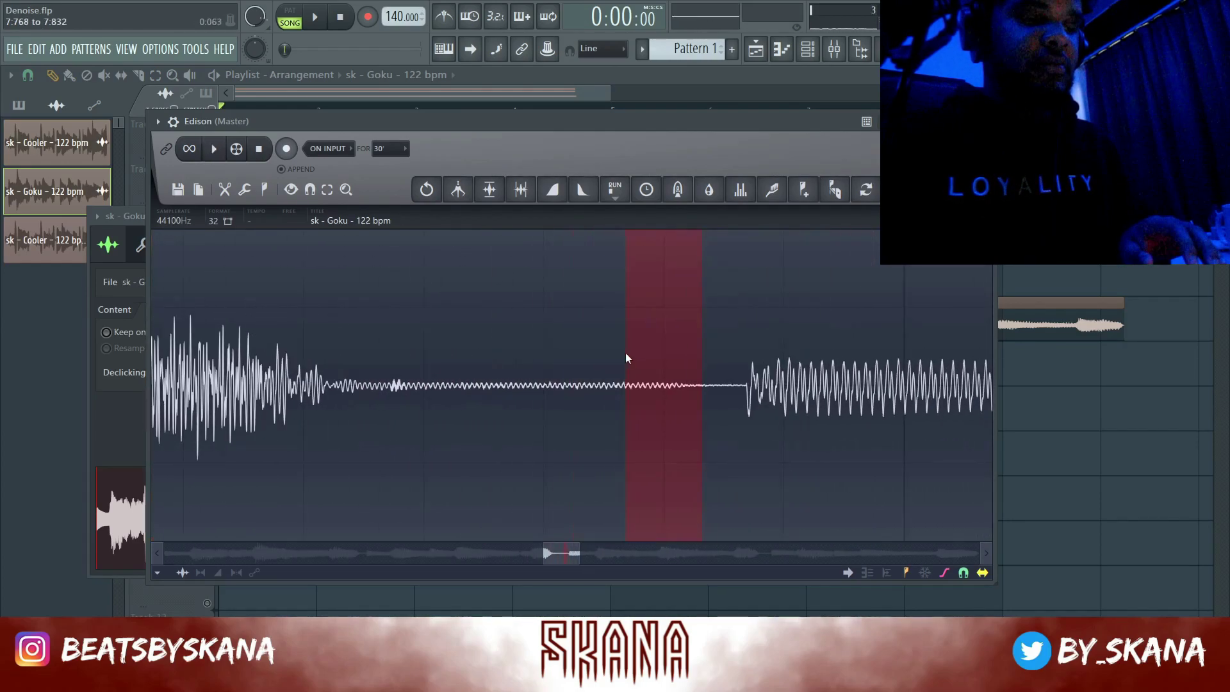
{"action": "left_click_drag", "start_coordinate": [494, 348], "coordinate": [583, 347]}
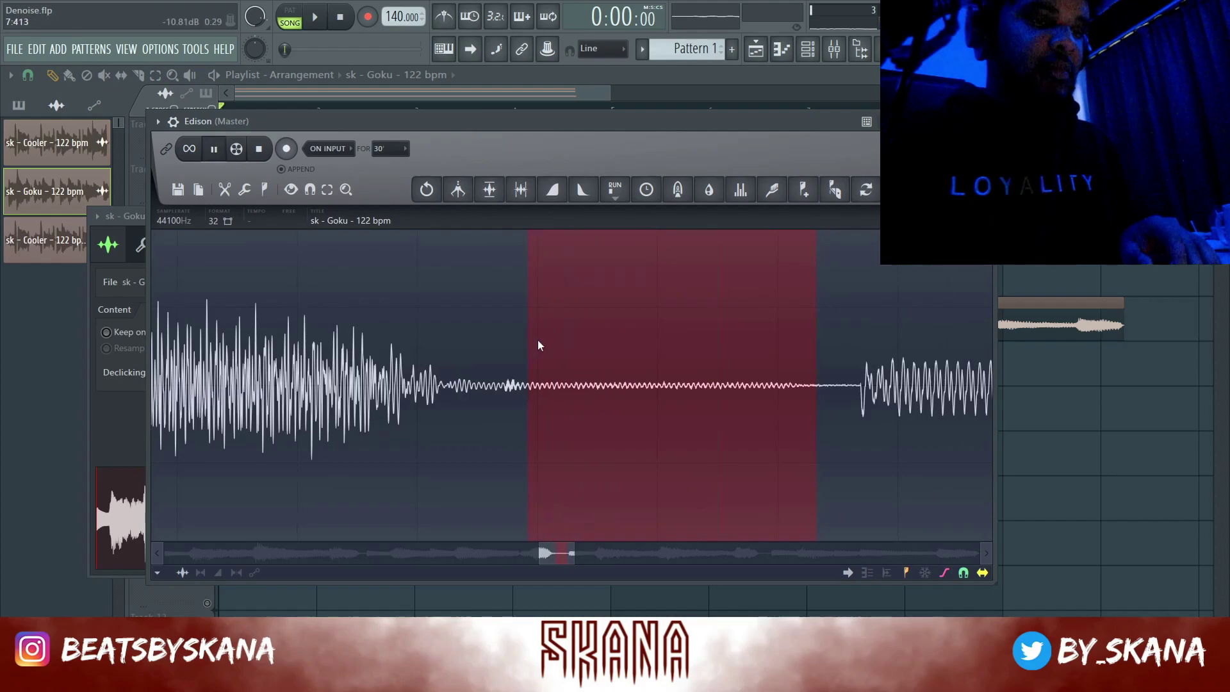
{"action": "scroll", "coordinate": [567, 357], "scroll_direction": "down", "scroll_amount": 6}
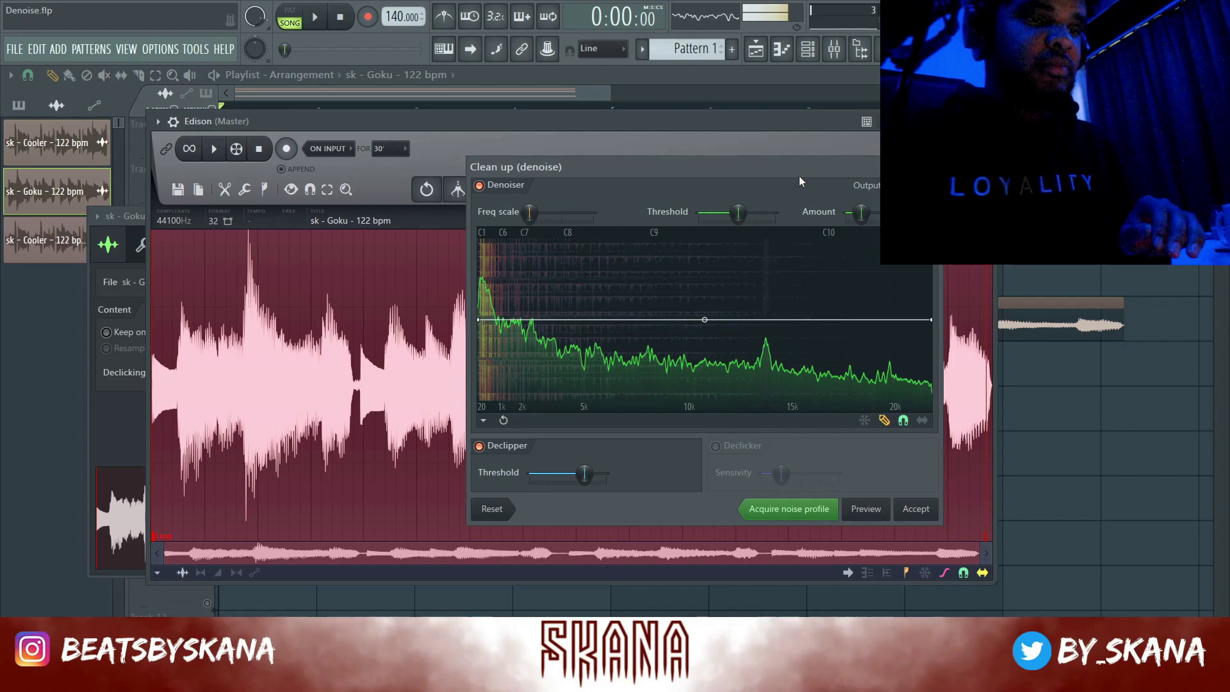
- Set the denoise Amount to 9.5 and accept it on the Goku vocal
{"action": "left_click_drag", "start_coordinate": [860, 212], "coordinate": [860, 209]}
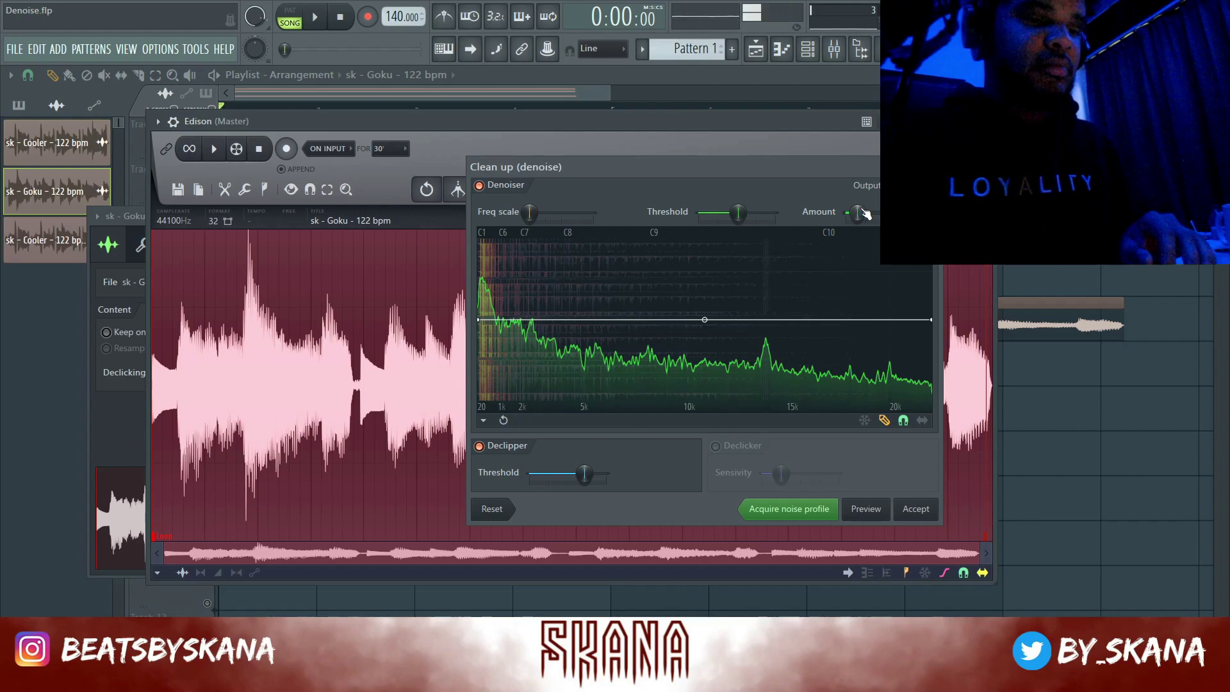
{"action": "left_click", "coordinate": [917, 508]}
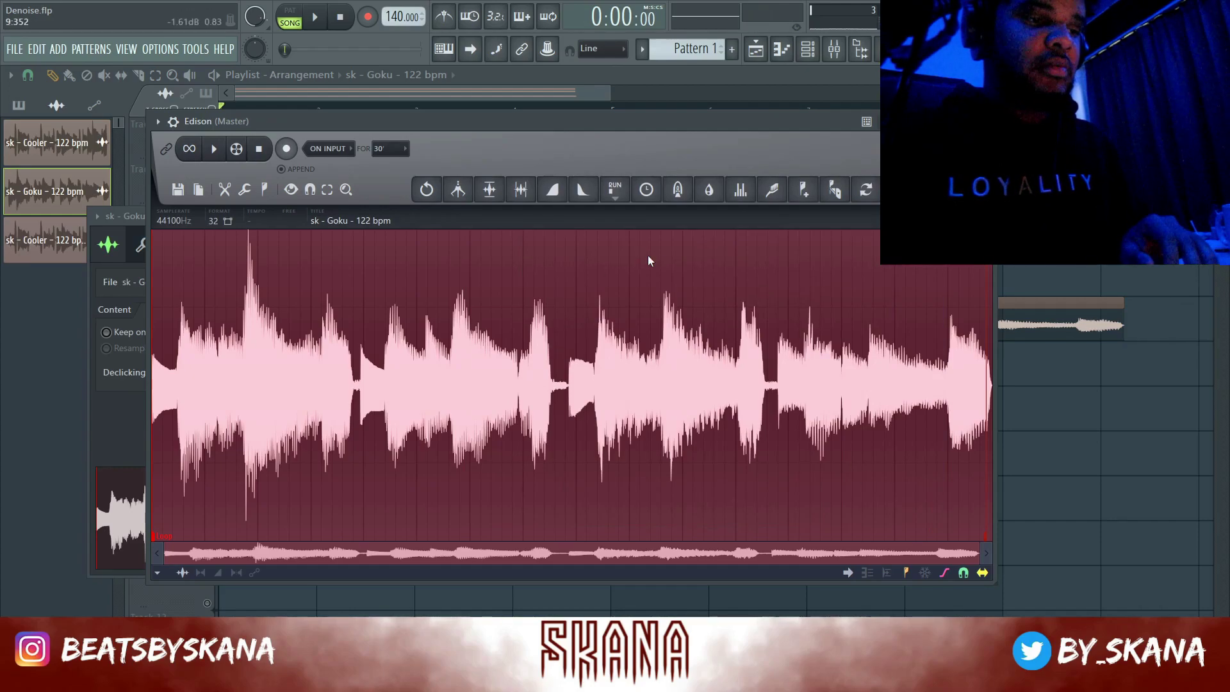
- Preview the denoised Goku, drop it on Track 7, and play it against the soloed Track 5 original
{"action": "key", "text": "space"}
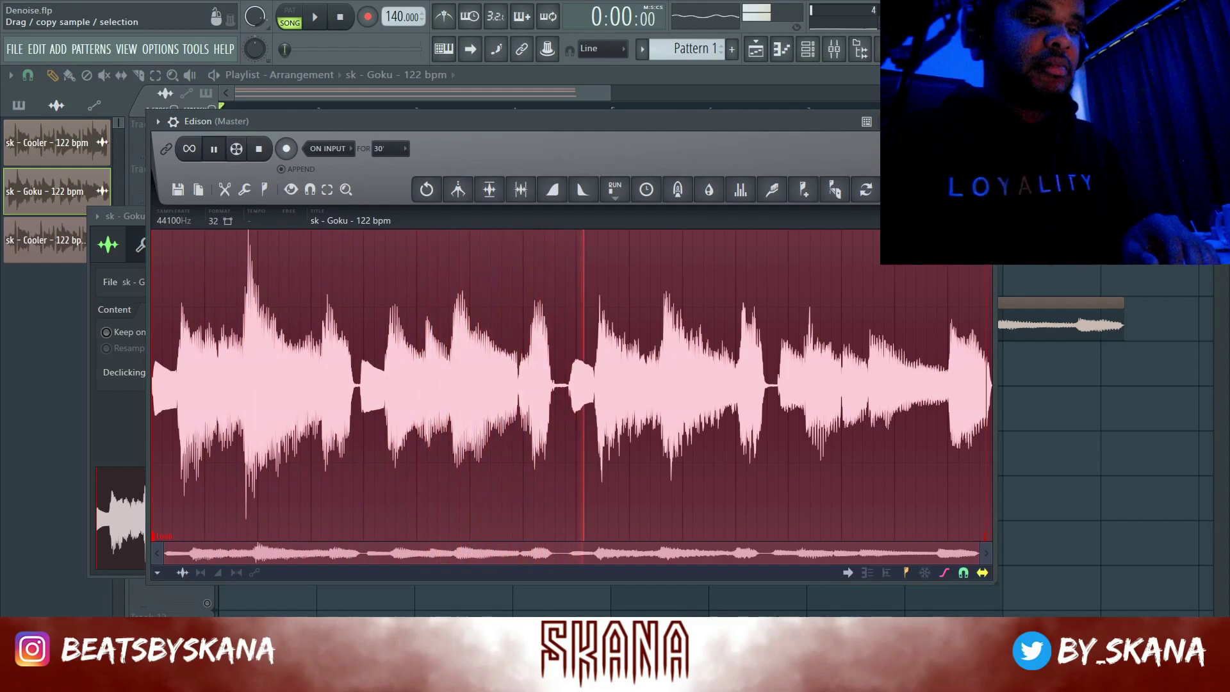
{"action": "left_click_drag", "start_coordinate": [165, 149], "coordinate": [216, 397]}
{"action": "right_click", "coordinate": [207, 334]}
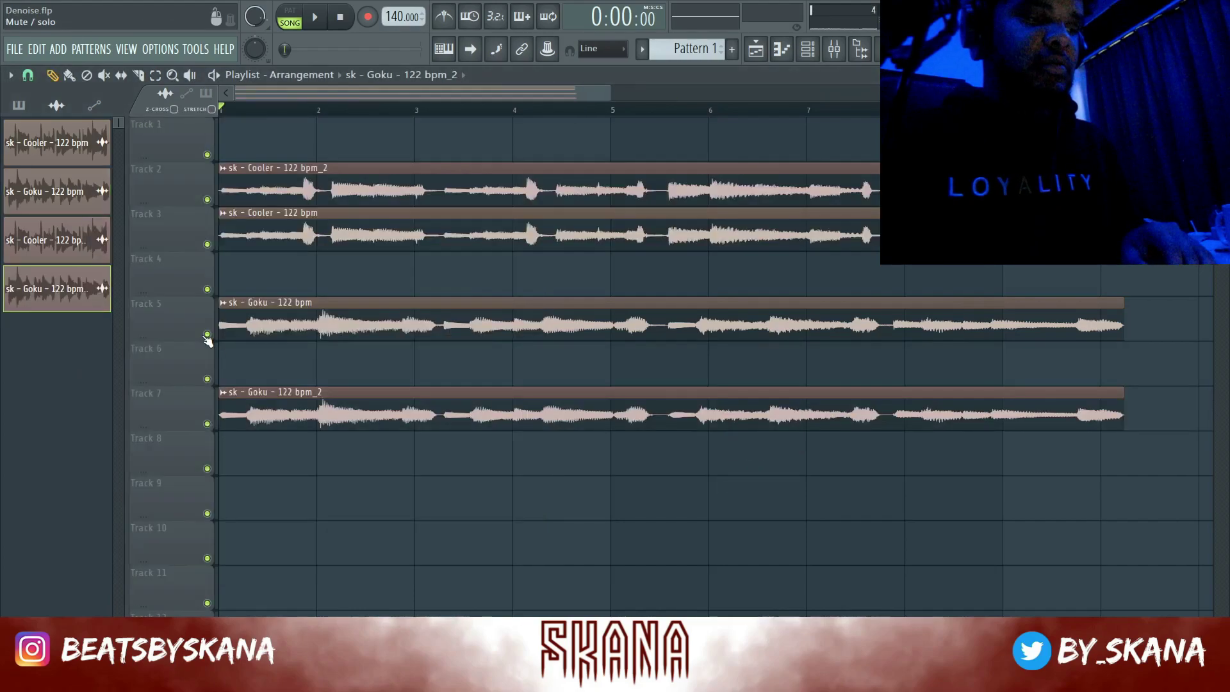
{"action": "right_click", "coordinate": [207, 334]}
{"action": "key", "text": "space"}
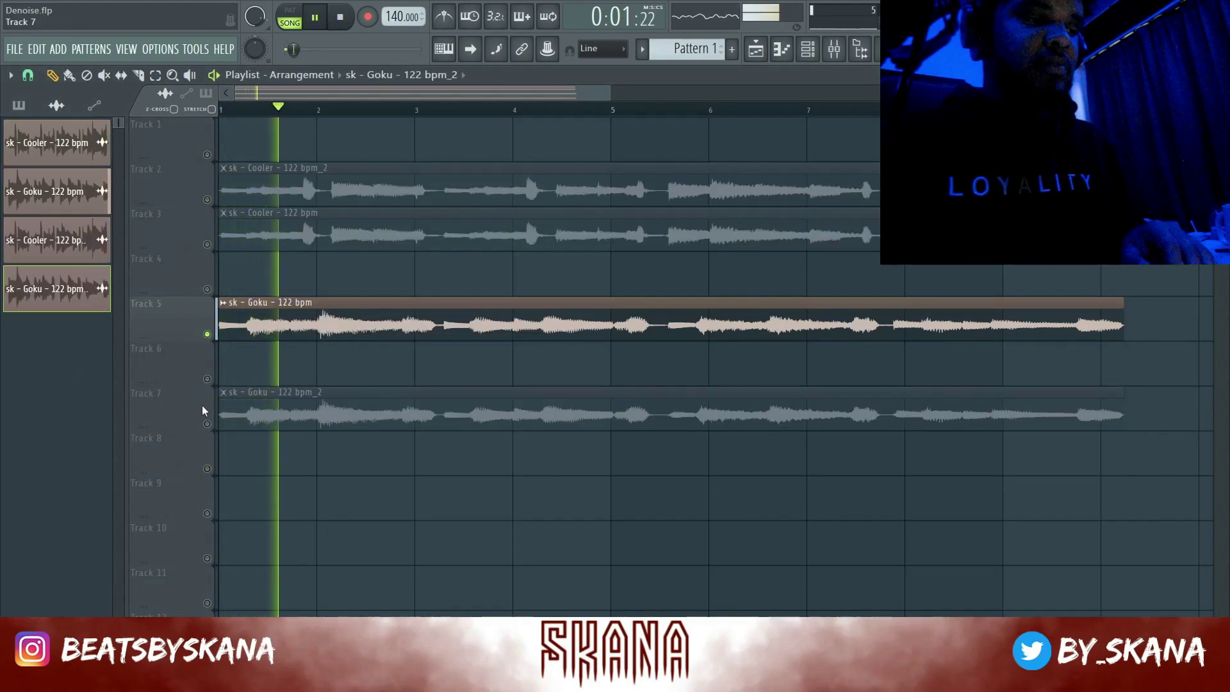
{"action": "double_click", "coordinate": [310, 398]}
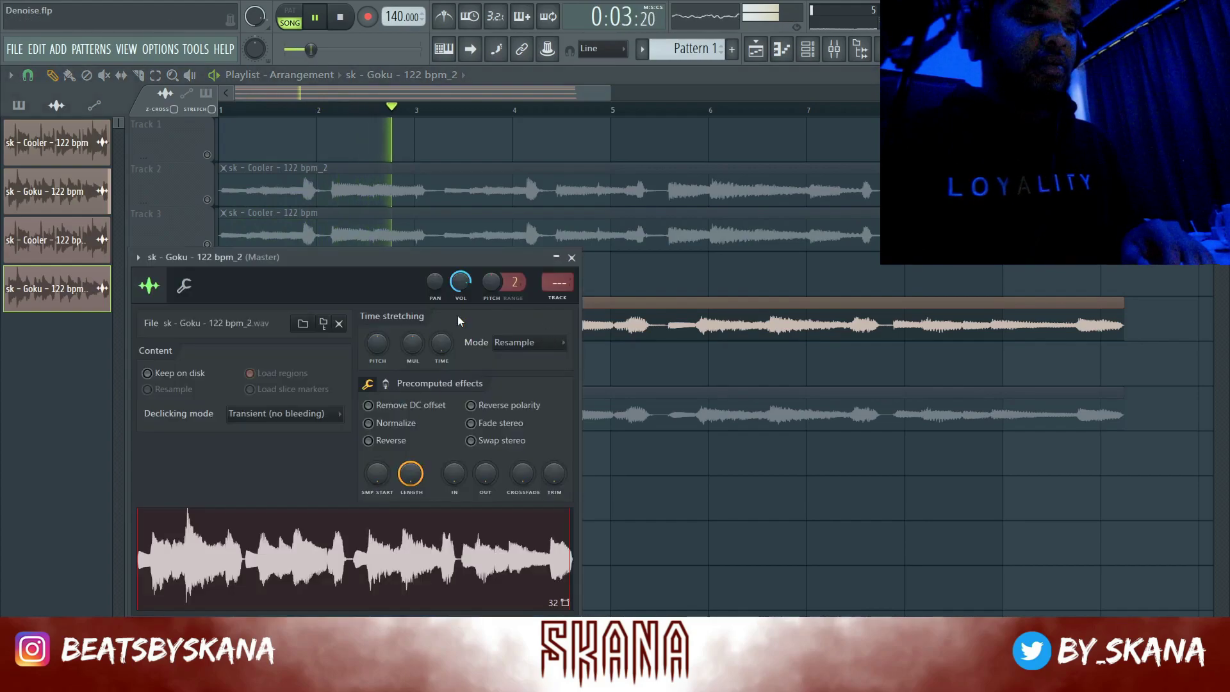